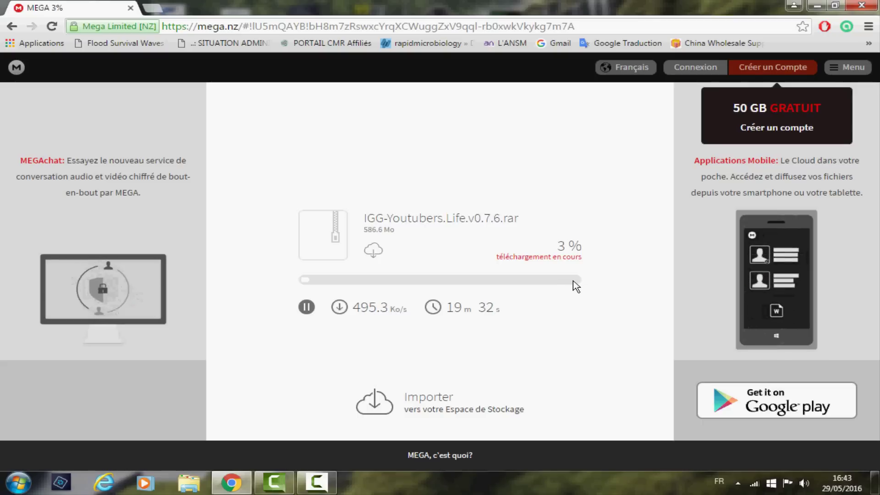
# Step: Pause the MEGA download and select everything inside the IGG-Youtubers.Life.v0.7.6 folder of the WinRAR archive
pyautogui.click(307, 308)
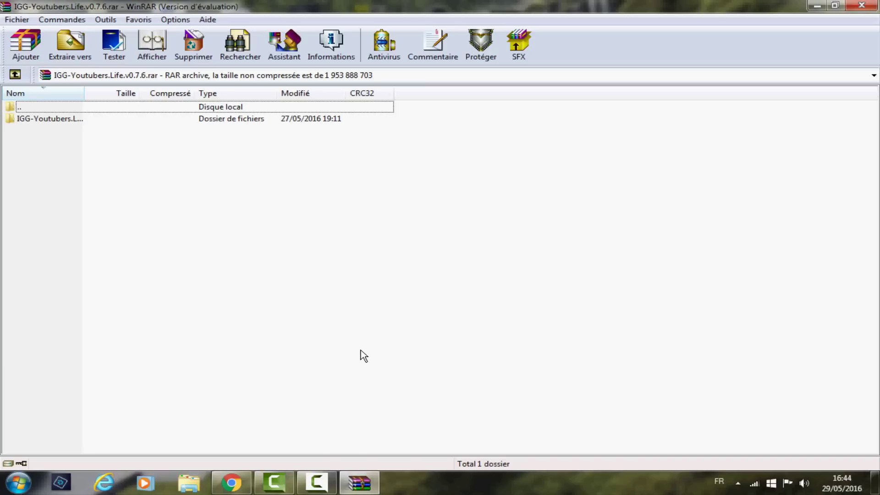
pyautogui.doubleClick(68, 120)
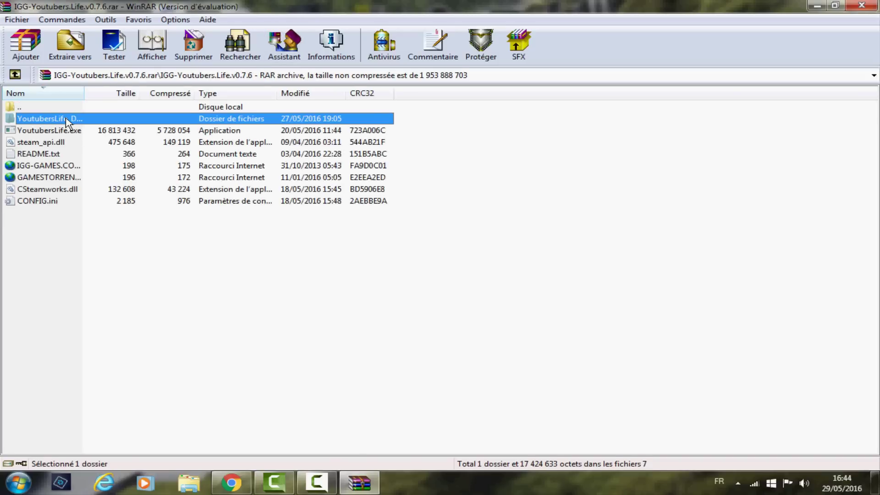
pyautogui.click(603, 237)
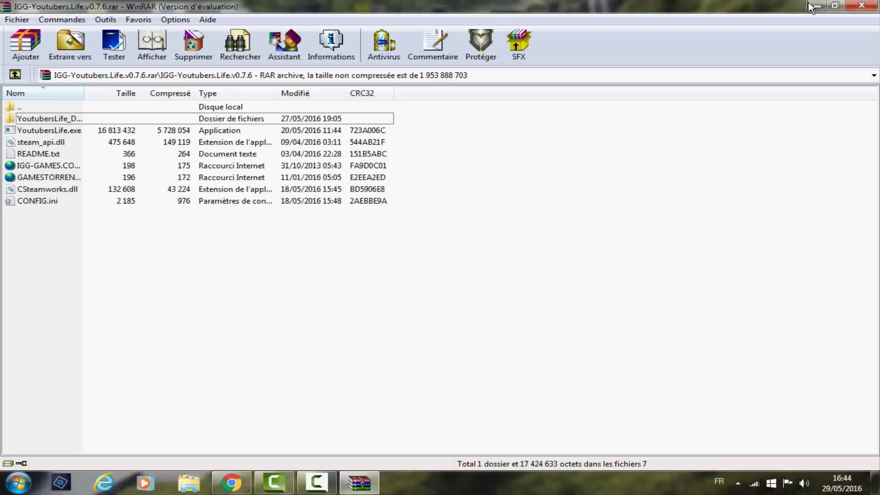
pyautogui.moveTo(116, 262); pyautogui.dragTo(140, 115)
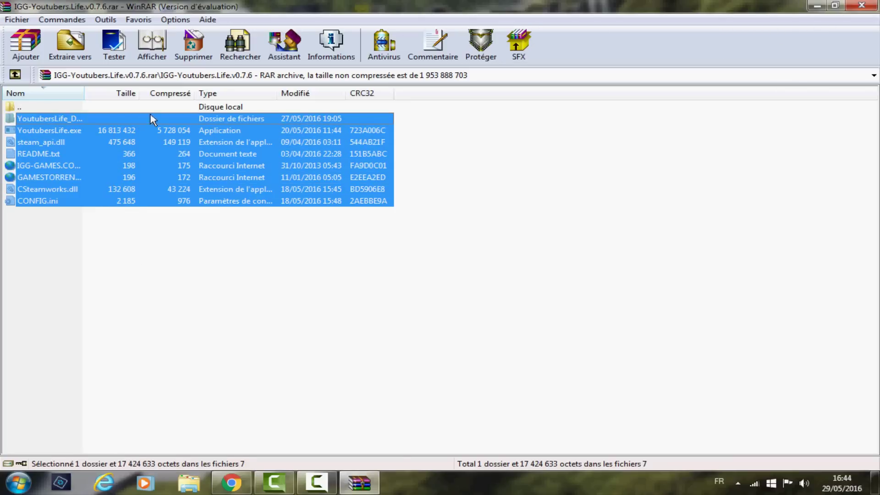
pyautogui.click(835, 5)
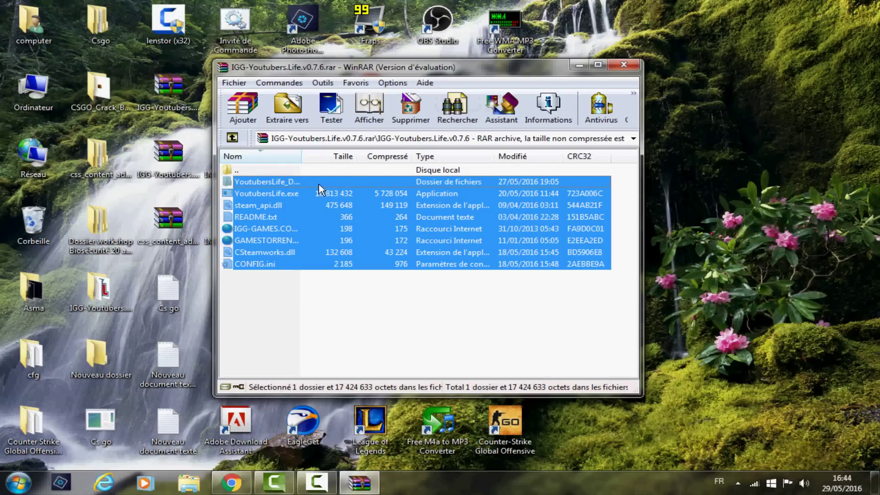
# Step: Create a new folder named "Youtubers Life" on the desktop
pyautogui.rightClick(664, 30)
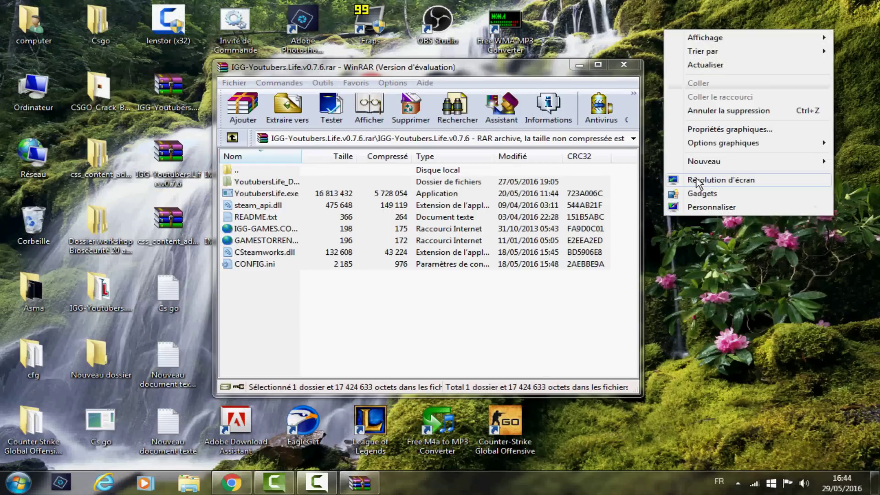
pyautogui.moveTo(704, 161)
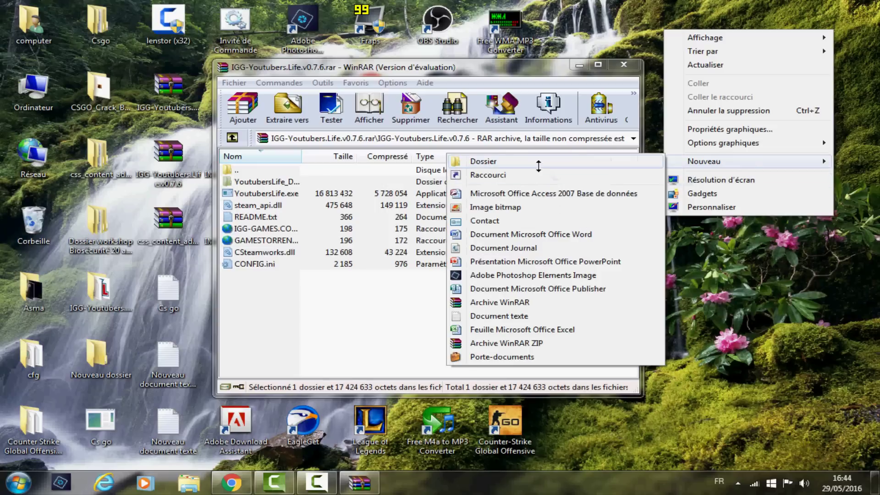
pyautogui.click(539, 163)
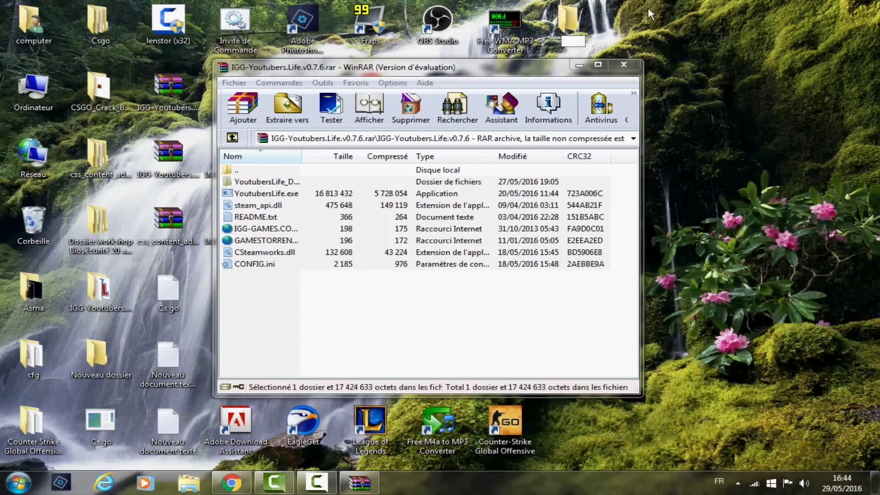
pyautogui.write('Youtubers Life')
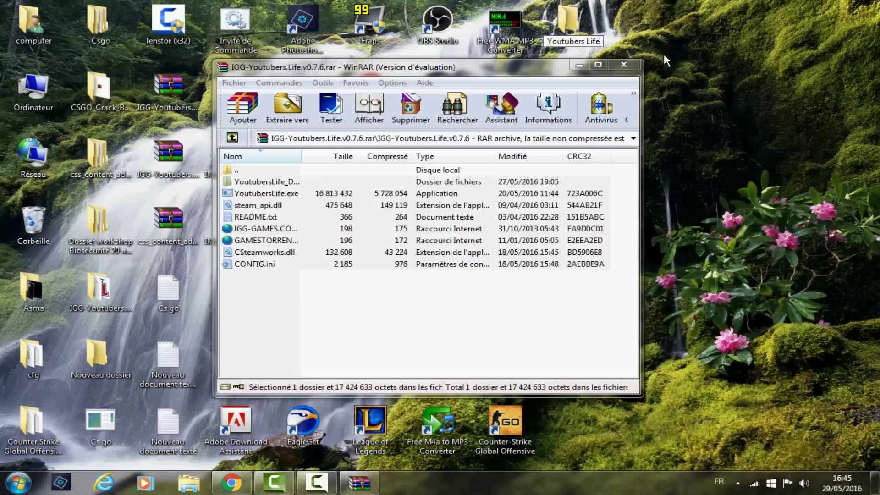
pyautogui.press('Return')
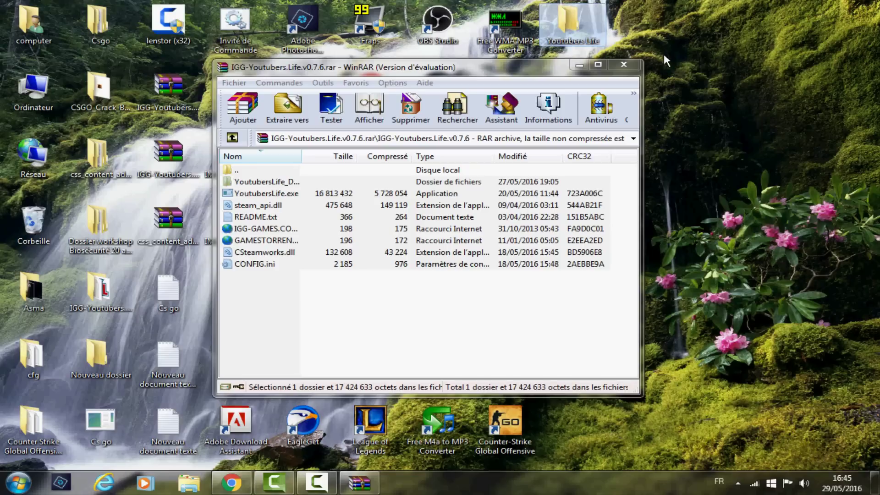
# Step: Extract all the selected archive items into the Youtubers Life desktop folder and close the archive
pyautogui.doubleClick(573, 20)
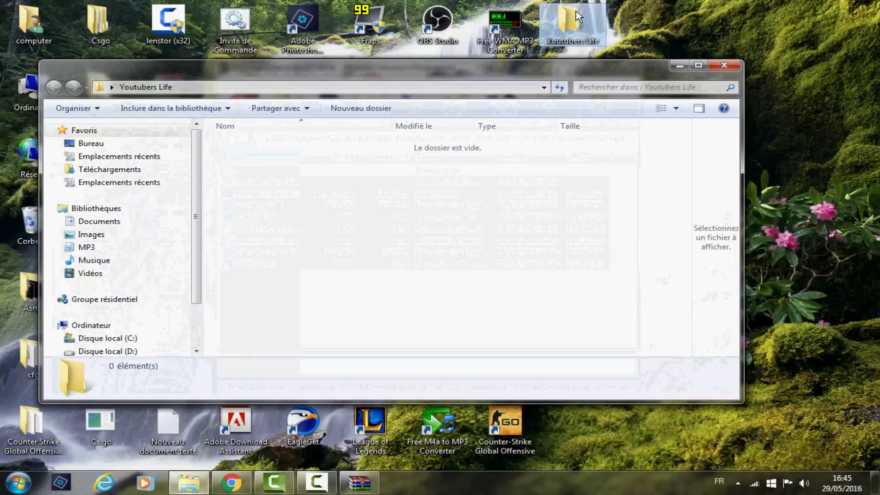
pyautogui.click(676, 65)
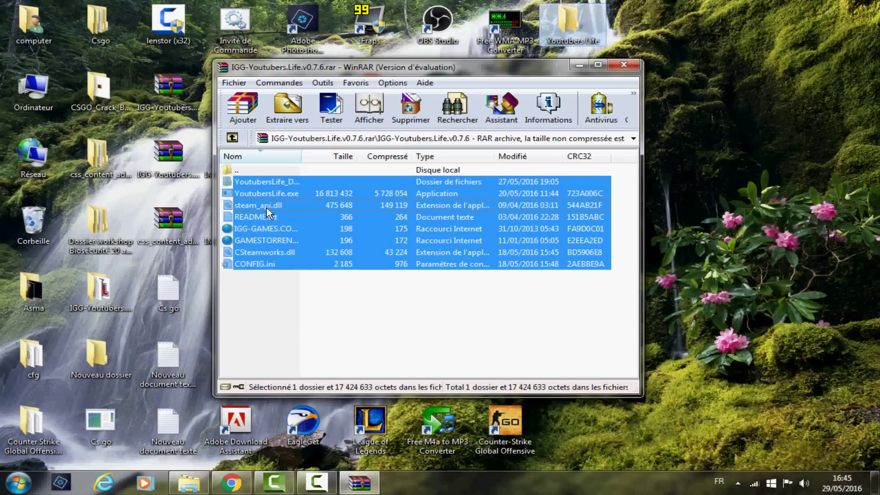
pyautogui.moveTo(275, 206); pyautogui.dragTo(568, 37)
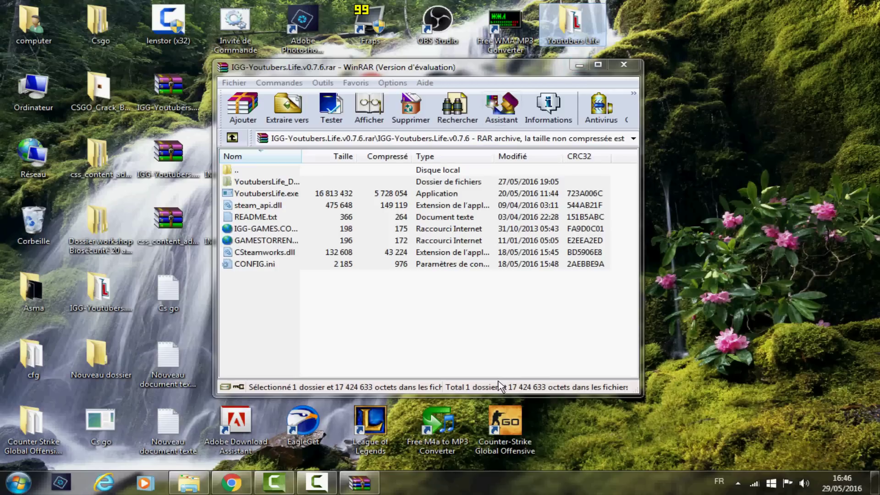
pyautogui.click(624, 64)
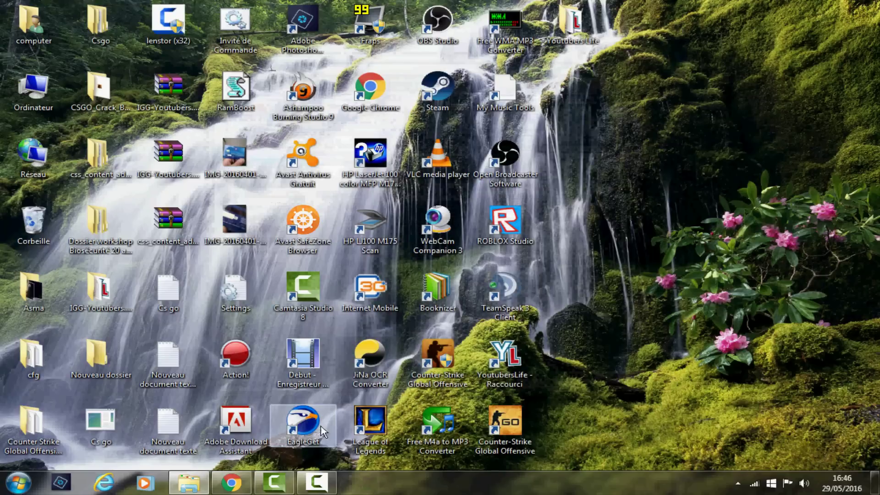
# Step: Close the Chrome window with the MEGA page, agreeing to leave despite the paused transfer
pyautogui.rightClick(232, 481)
pyautogui.click(235, 467)
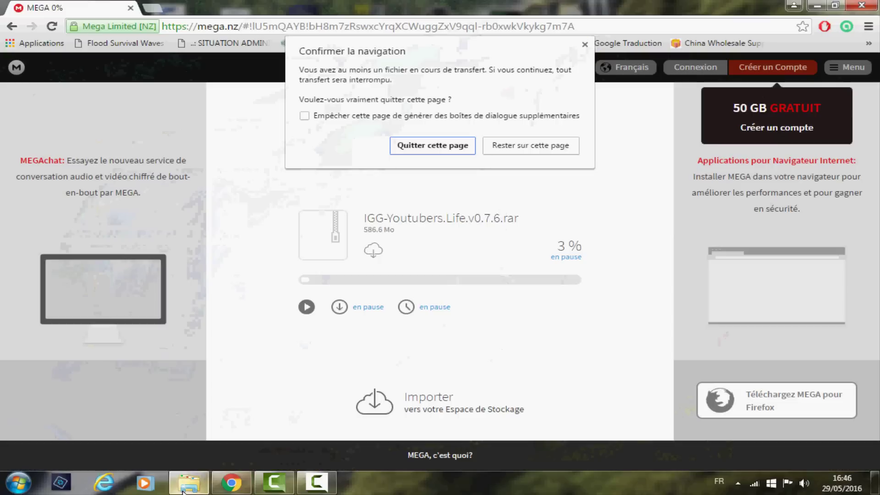
pyautogui.click(438, 150)
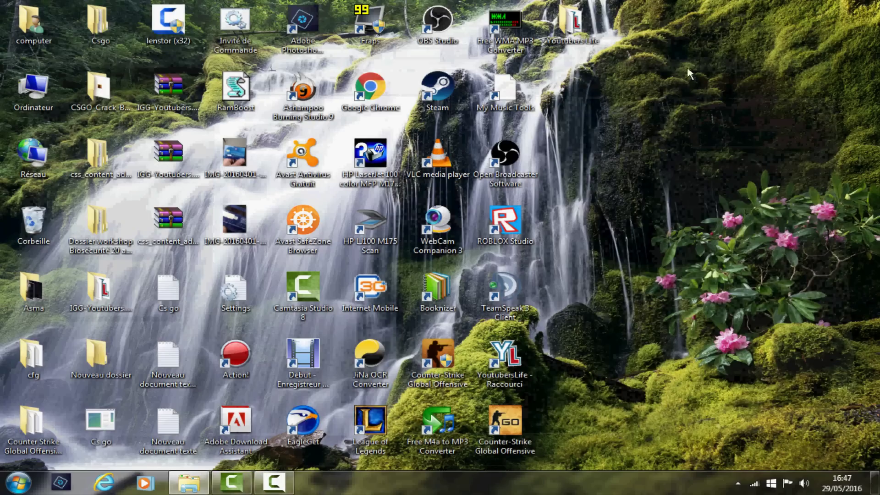
# Step: Open the Youtubers Life folder and review its security permissions for Système, computer and Administrateurs in its properties
pyautogui.doubleClick(573, 32)
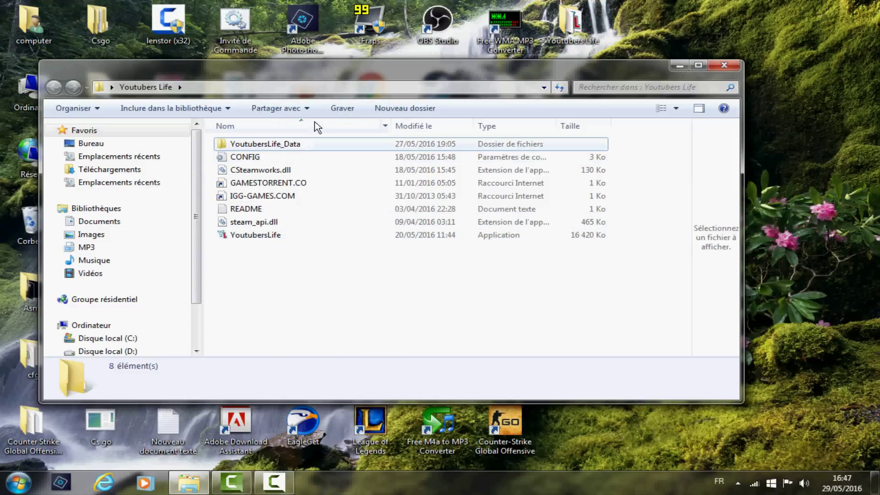
pyautogui.rightClick(298, 239)
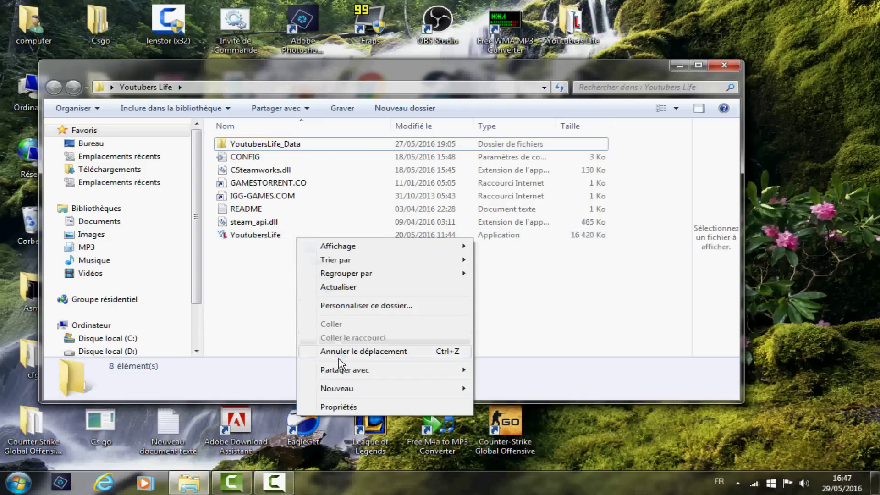
pyautogui.click(353, 406)
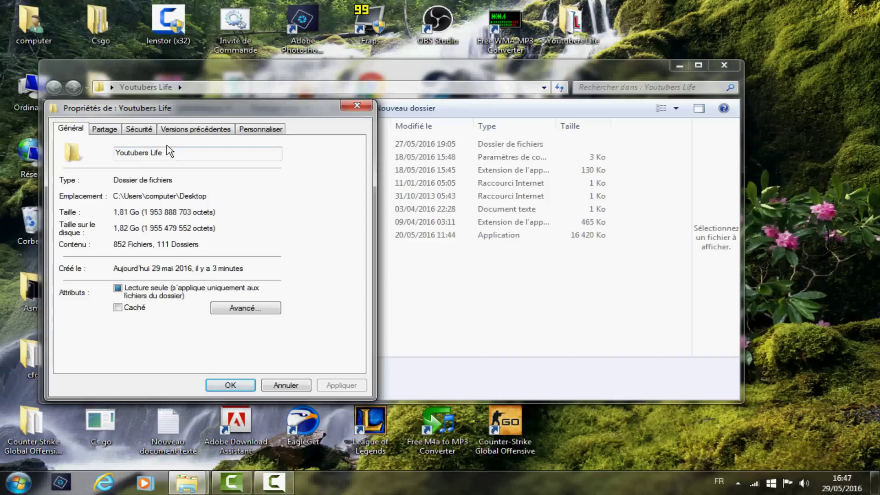
pyautogui.click(136, 133)
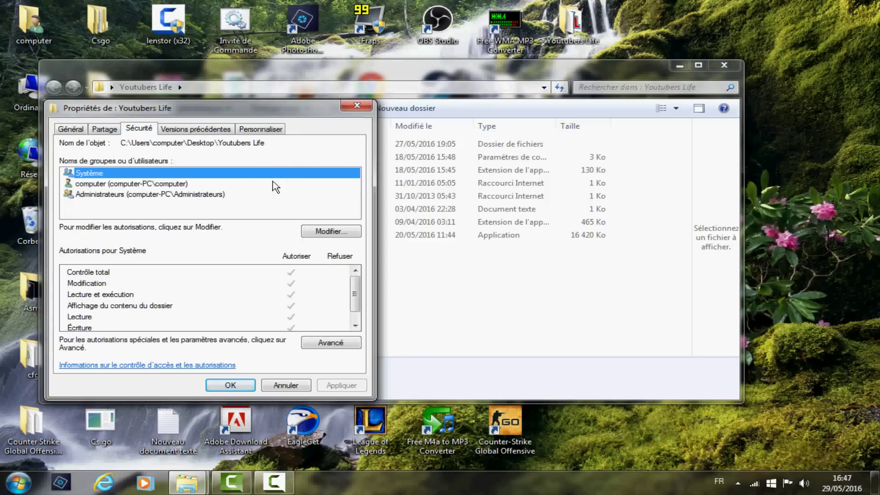
pyautogui.click(228, 185)
pyautogui.click(227, 198)
pyautogui.click(220, 174)
# Step: Check the Contrôle total permission of Système, computer and Administrateurs in the folder's permission editor, and accept both dialogs
pyautogui.click(331, 232)
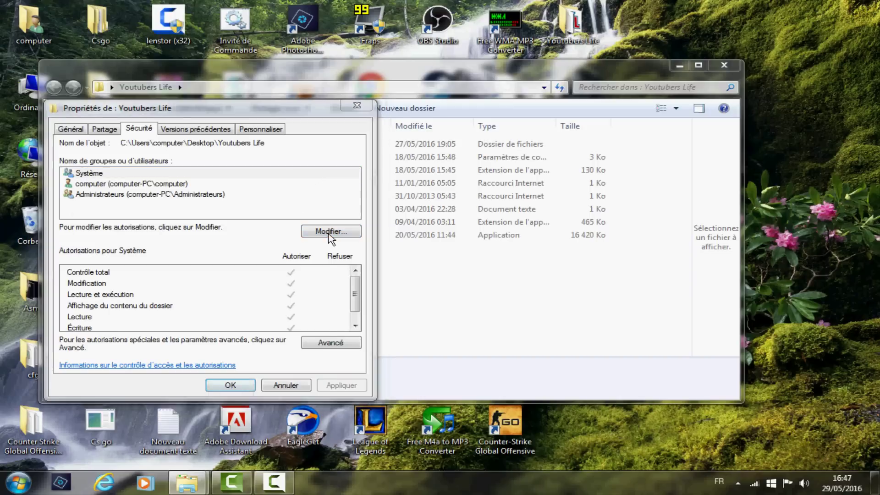
pyautogui.click(178, 232)
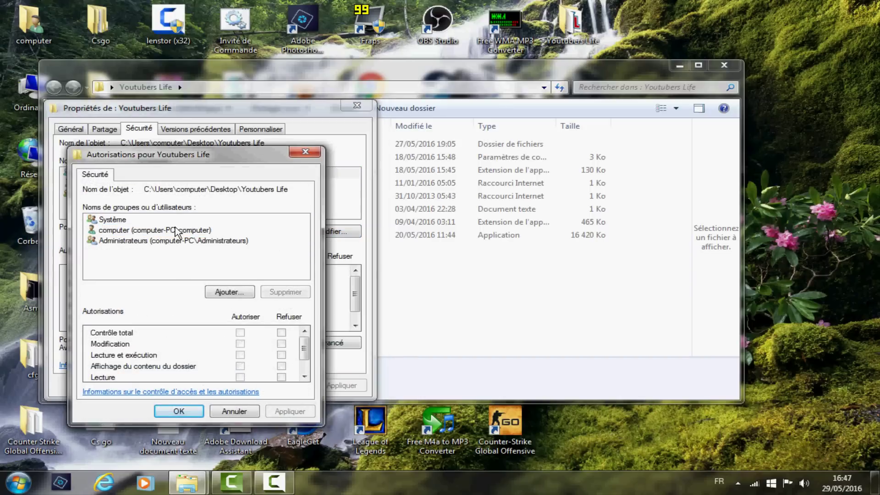
pyautogui.click(166, 222)
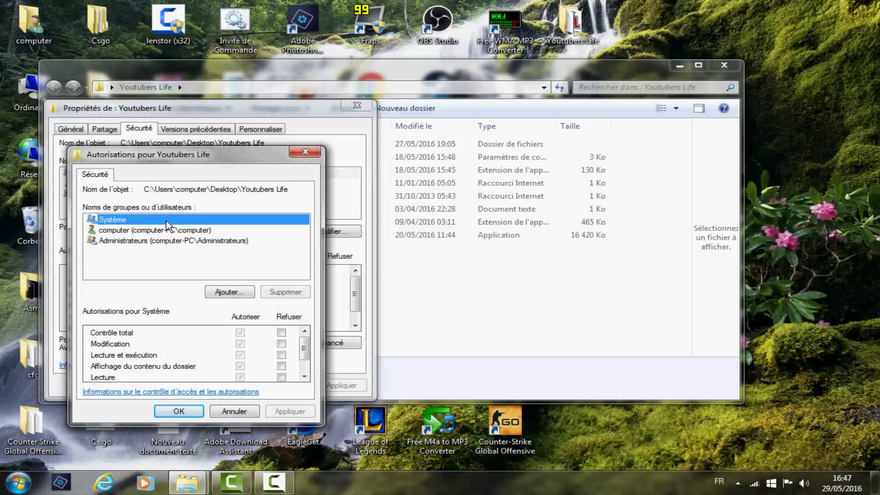
pyautogui.click(243, 337)
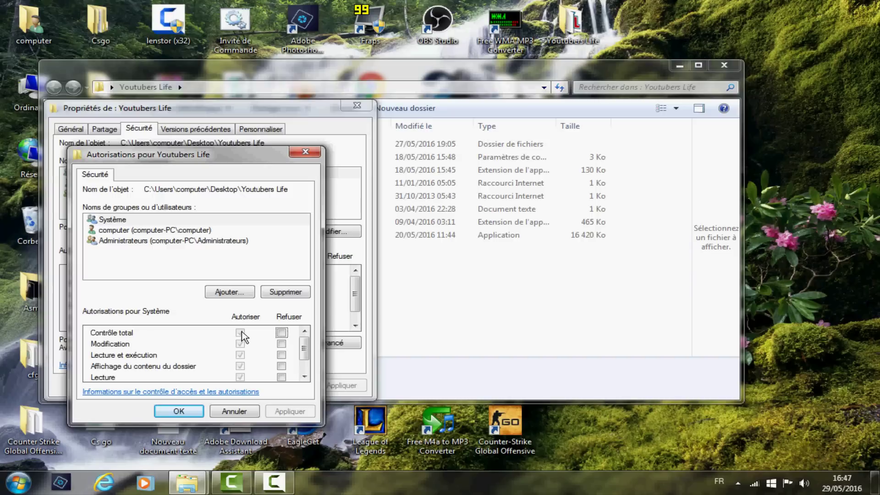
pyautogui.click(182, 231)
pyautogui.click(242, 339)
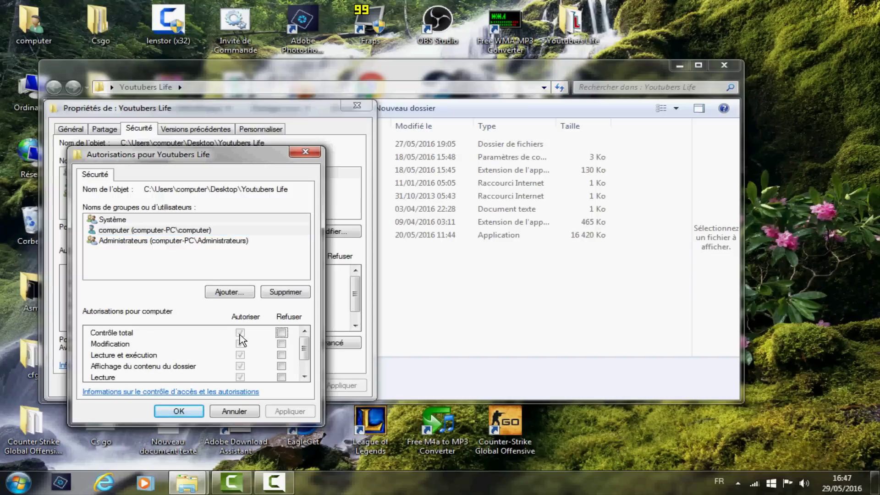
pyautogui.click(165, 241)
pyautogui.click(242, 340)
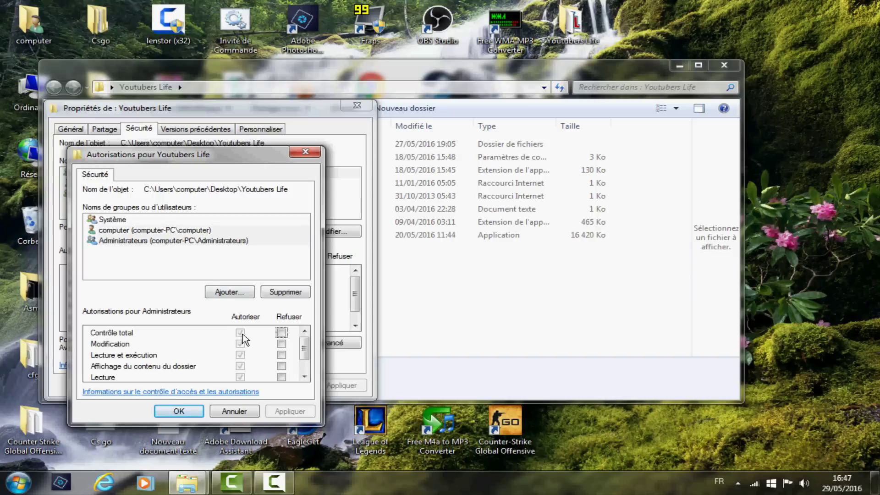
pyautogui.click(193, 411)
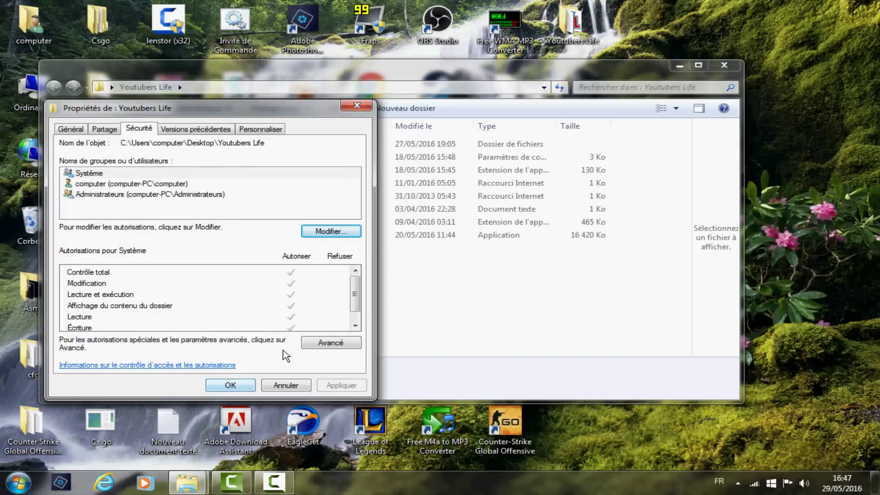
pyautogui.click(229, 385)
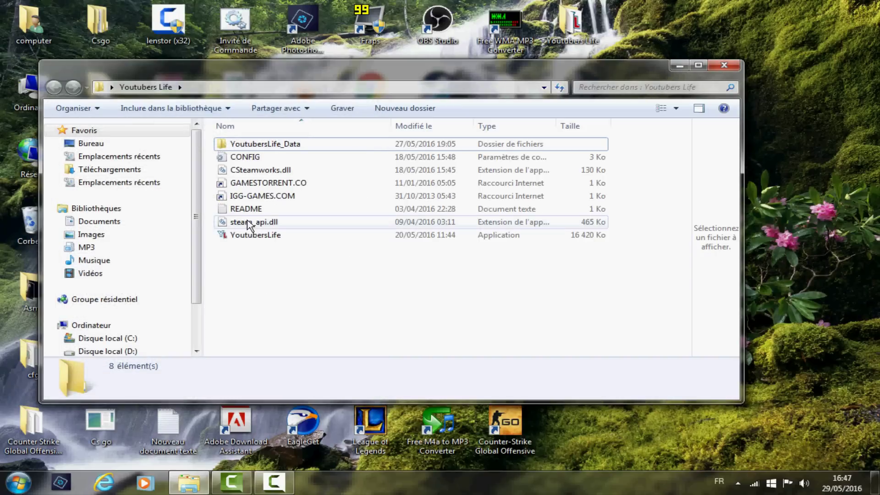
pyautogui.click(263, 238)
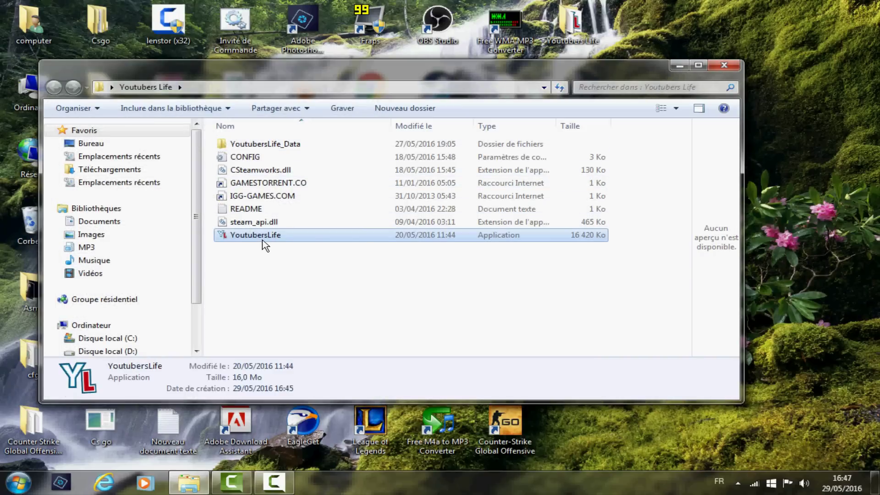
pyautogui.rightClick(264, 245)
pyautogui.rightClick(220, 236)
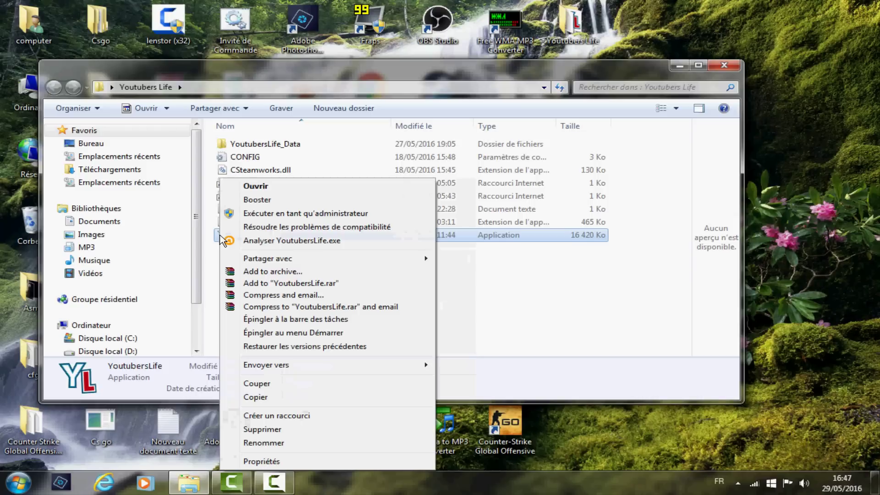
pyautogui.rightClick(205, 272)
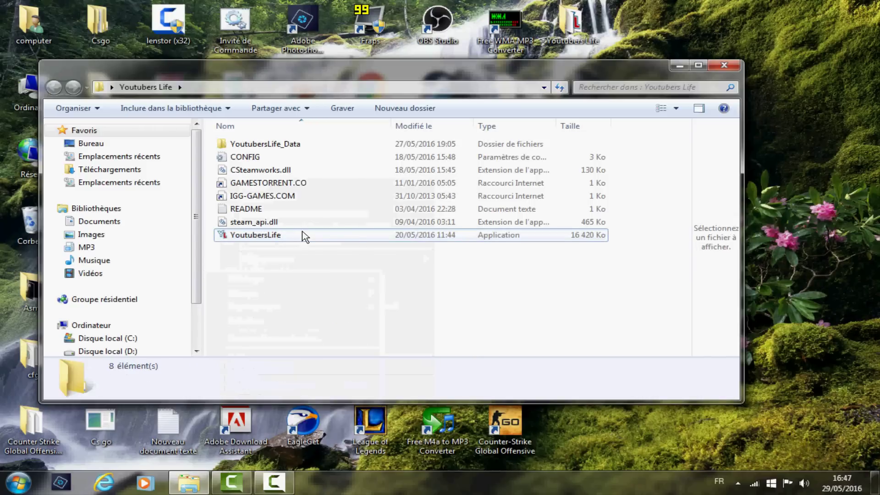
pyautogui.rightClick(304, 233)
pyautogui.rightClick(295, 233)
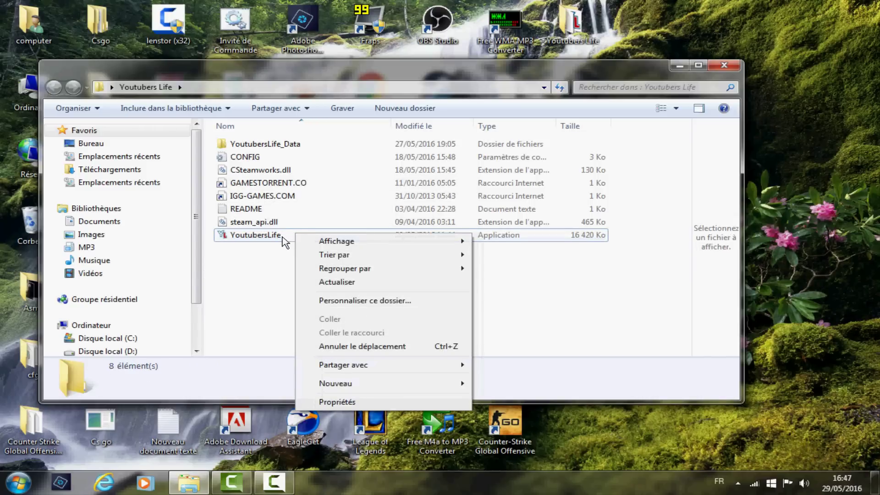
# Step: Open the properties of the YoutubersLife application and apply the Lecture seule attribute
pyautogui.click(225, 239)
pyautogui.rightClick(225, 238)
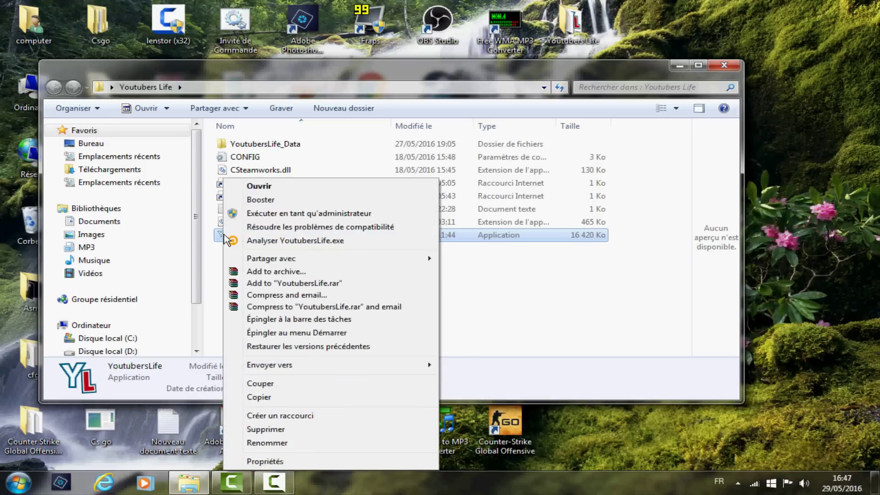
pyautogui.click(304, 463)
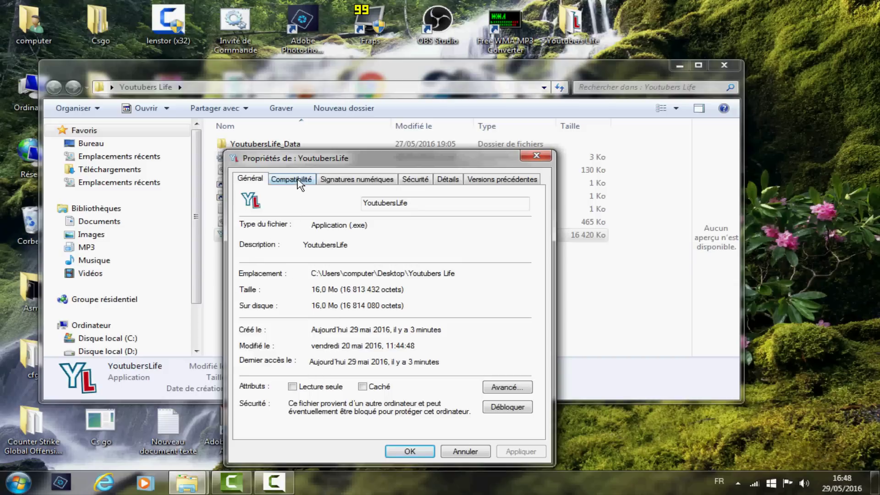
pyautogui.click(301, 388)
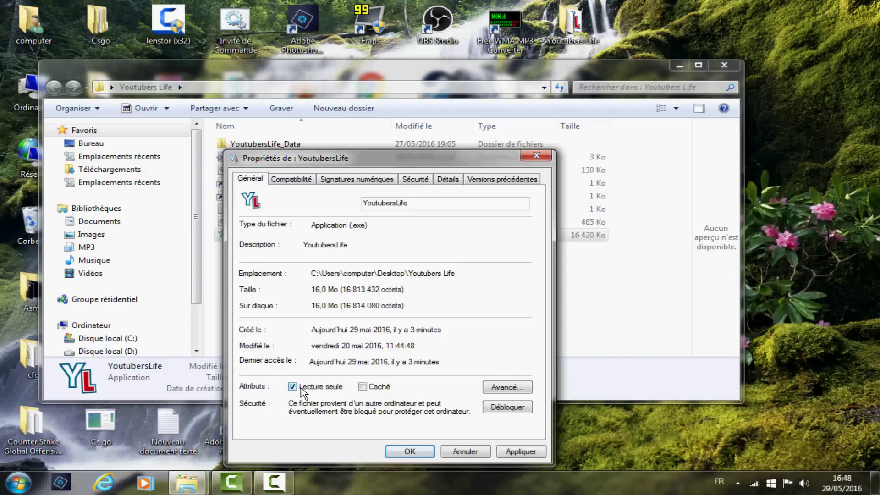
pyautogui.click(512, 453)
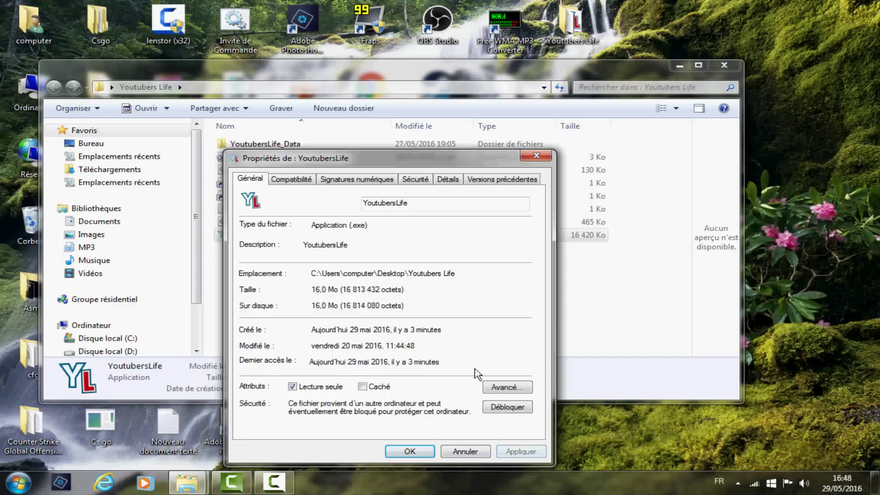
# Step: Enable compatibility mode for the YoutubersLife application and set it to Windows 7
pyautogui.click(291, 180)
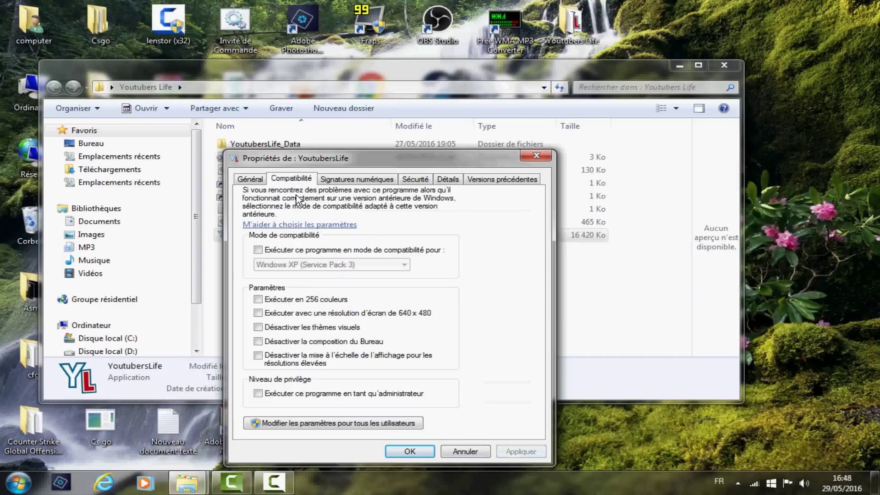
pyautogui.click(258, 250)
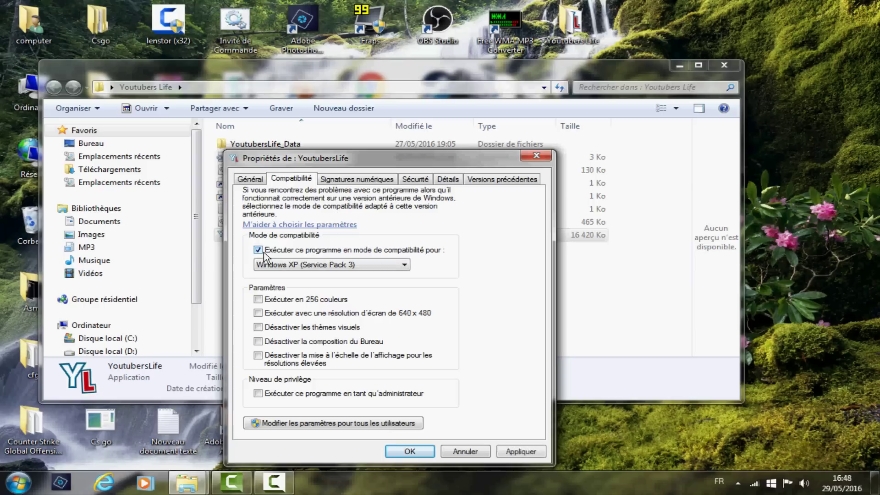
pyautogui.click(298, 266)
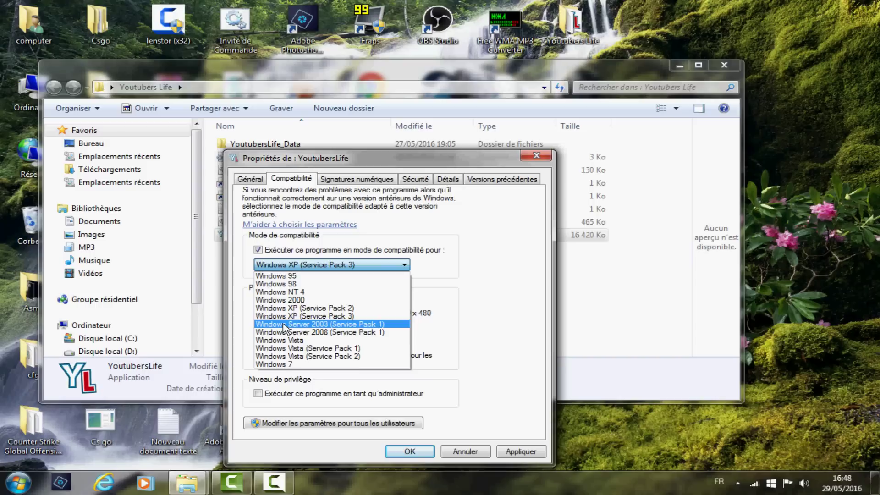
pyautogui.click(291, 365)
pyautogui.click(331, 264)
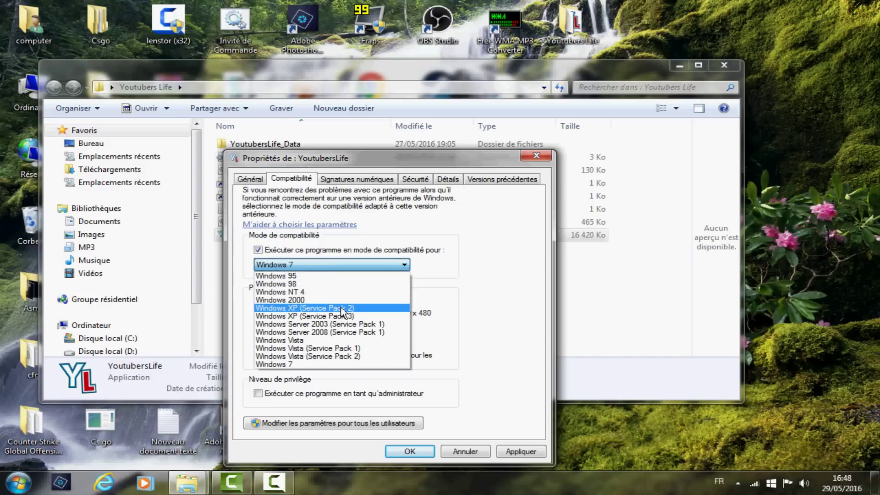
pyautogui.click(333, 365)
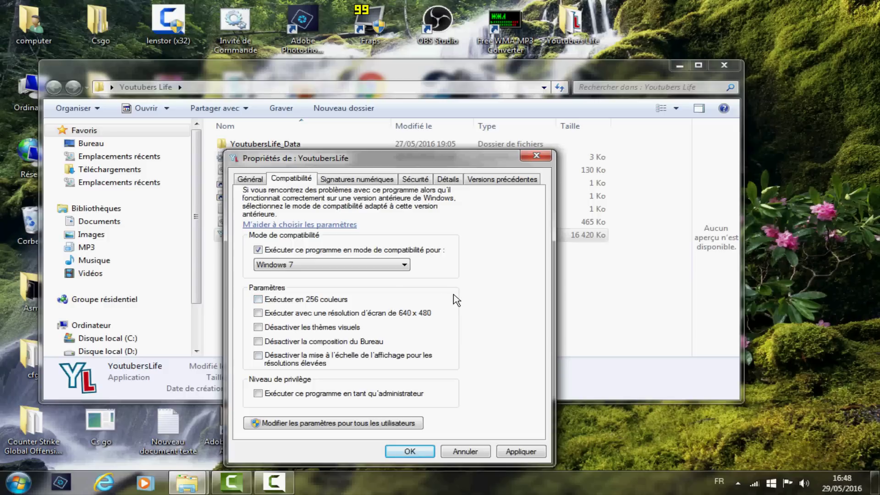
# Step: Set the YoutubersLife application to run as administrator, apply the change and accept its properties
pyautogui.click(259, 356)
pyautogui.click(261, 393)
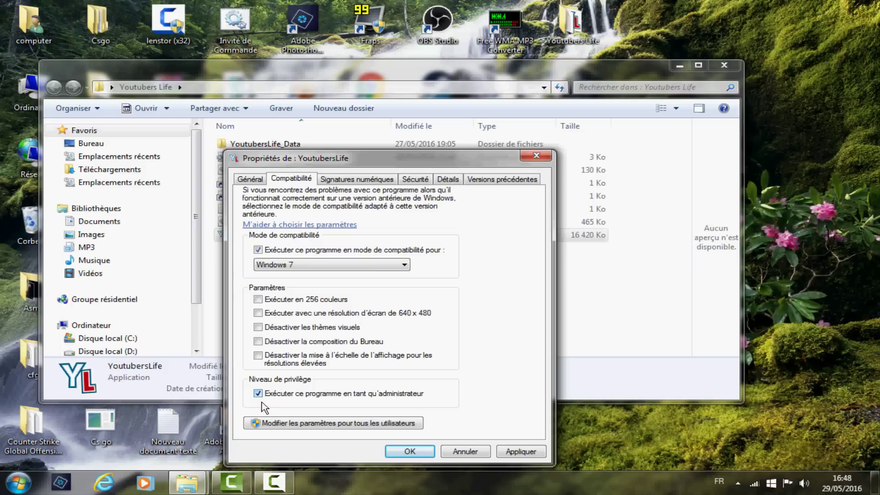
pyautogui.click(514, 453)
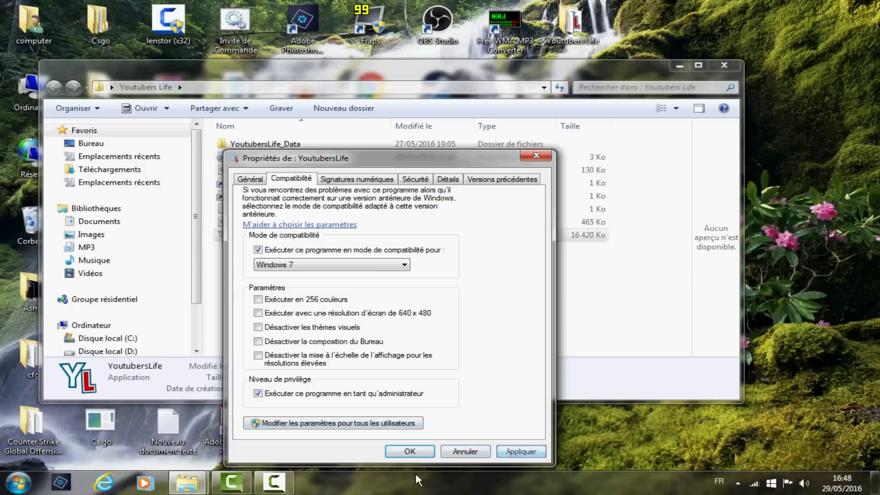
pyautogui.click(419, 455)
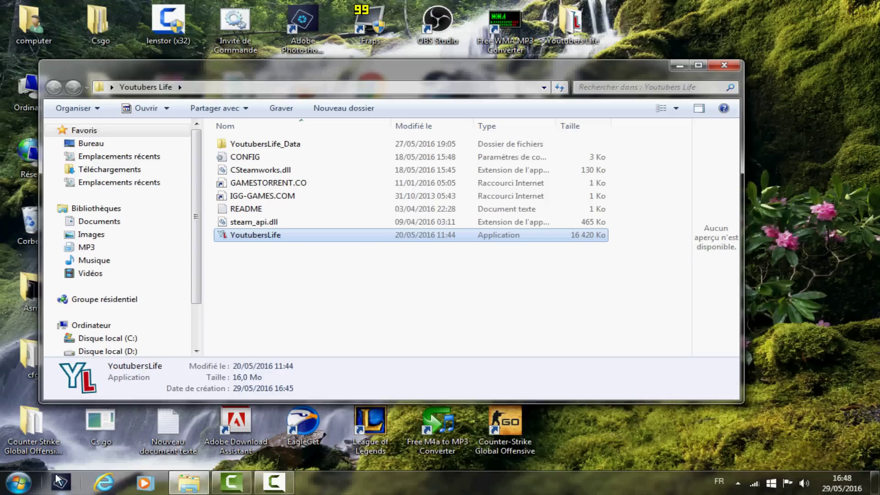
# Step: Examine the computer's general system information, dismissing the colour scheme prompt, and close the system window
pyautogui.click(20, 485)
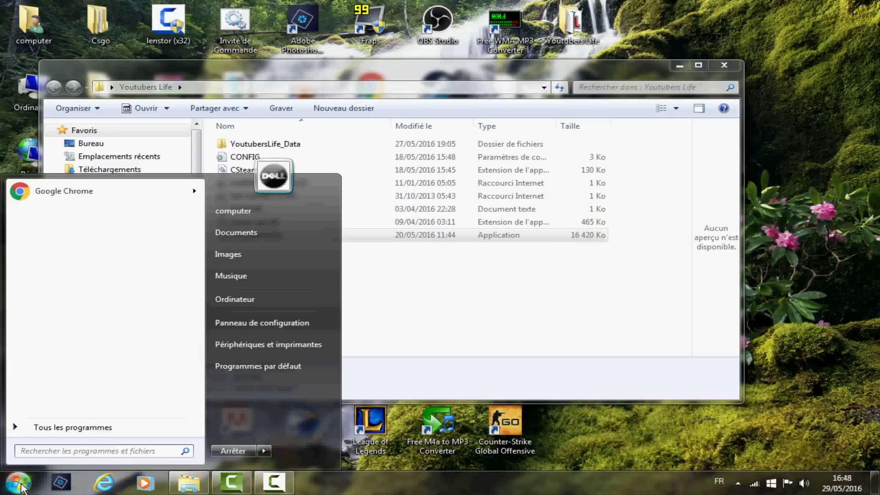
pyautogui.click(693, 423)
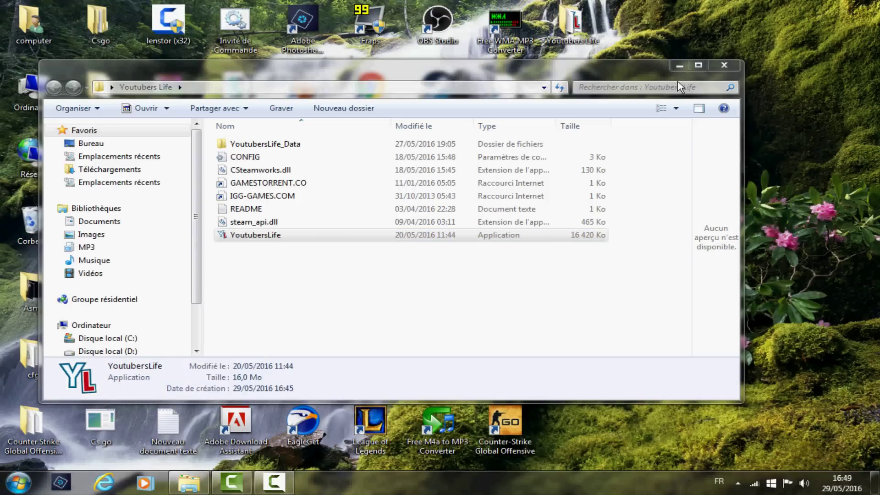
pyautogui.click(18, 482)
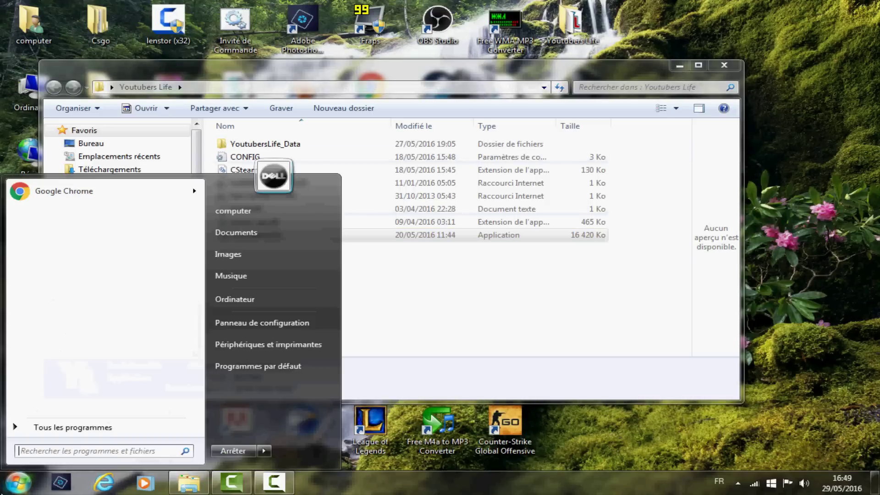
pyautogui.rightClick(251, 300)
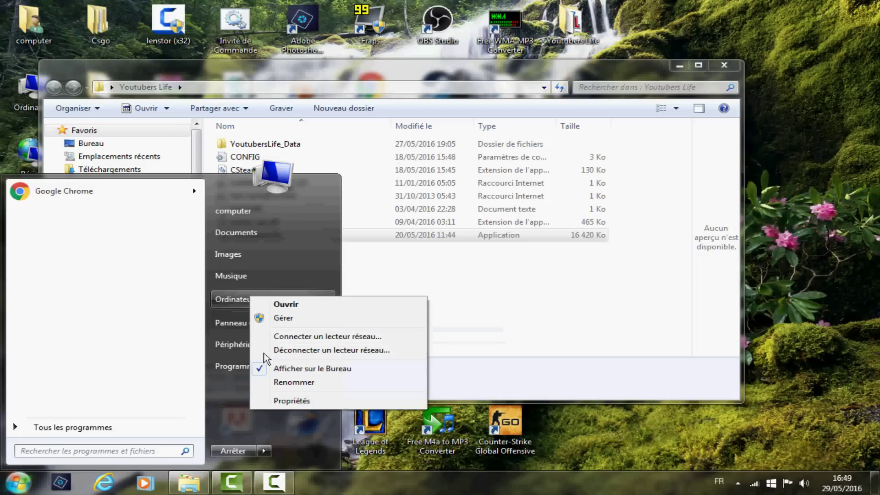
pyautogui.click(294, 402)
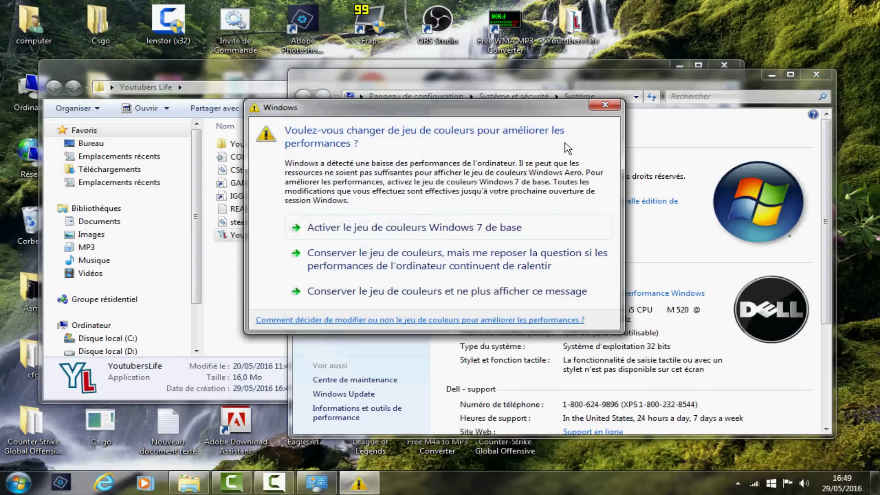
pyautogui.click(604, 112)
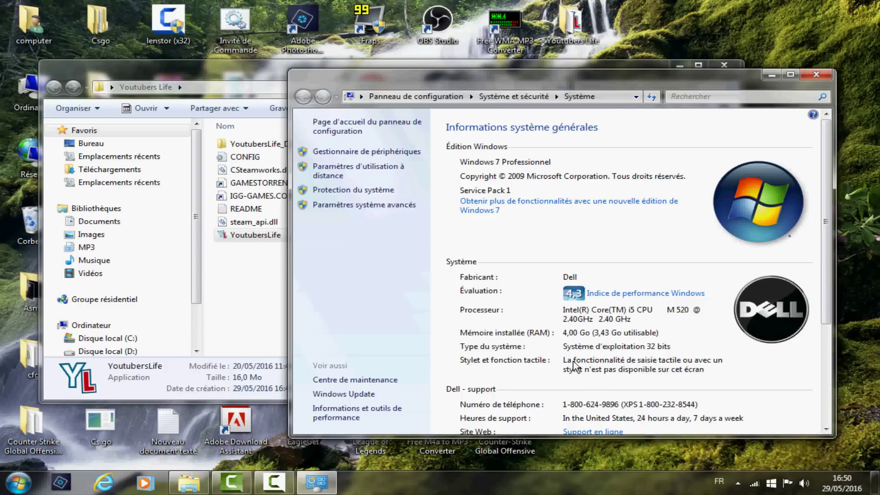
pyautogui.scroll(-3, 590, 339)
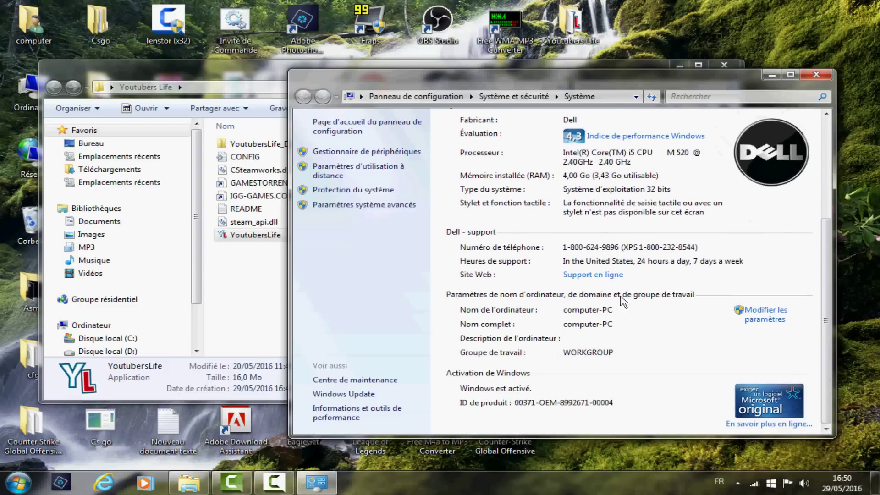
pyautogui.click(814, 76)
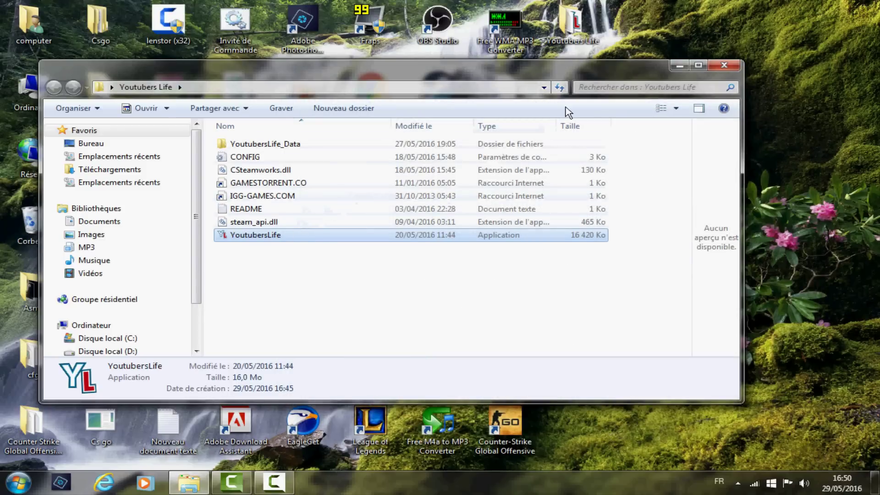
# Step: Create a shortcut to the YoutubersLife application inside its folder, and send that shortcut to the recycle bin
pyautogui.rightClick(379, 240)
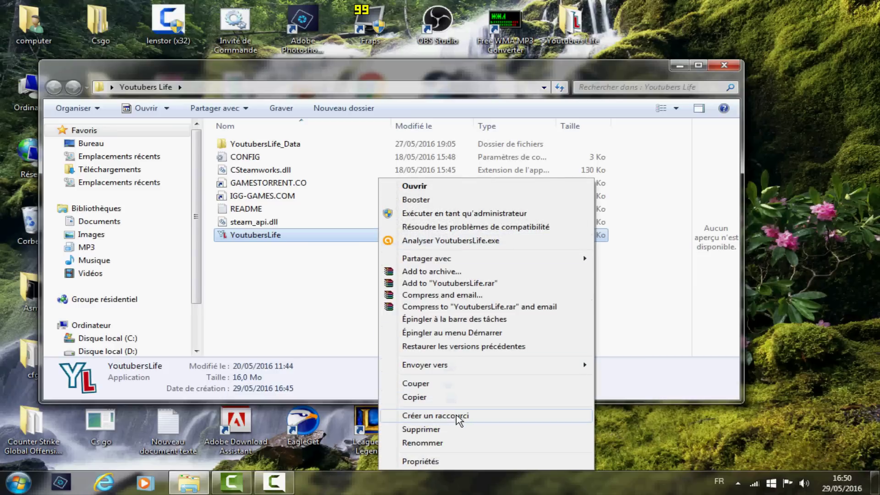
pyautogui.click(472, 417)
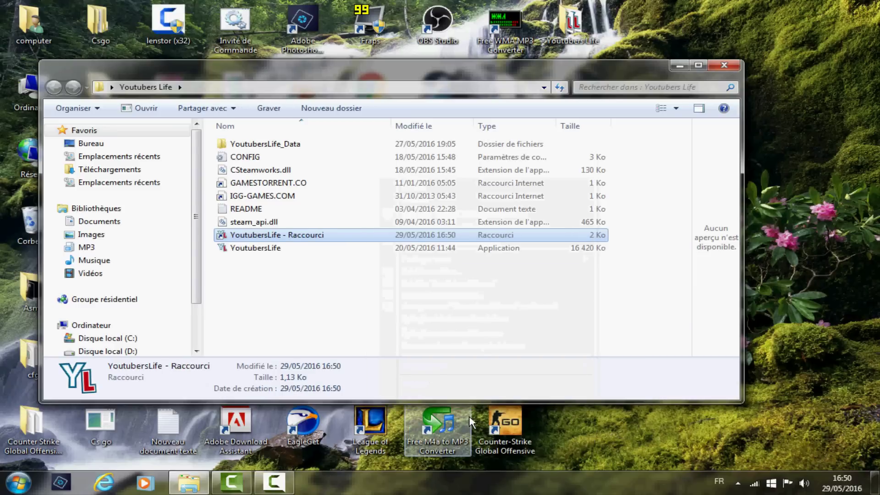
pyautogui.moveTo(314, 238); pyautogui.dragTo(429, 247)
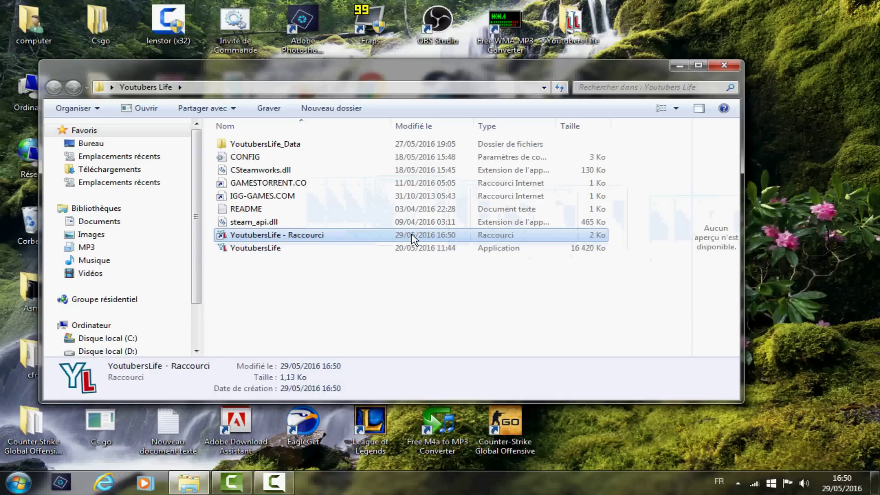
pyautogui.rightClick(413, 235)
pyautogui.click(447, 434)
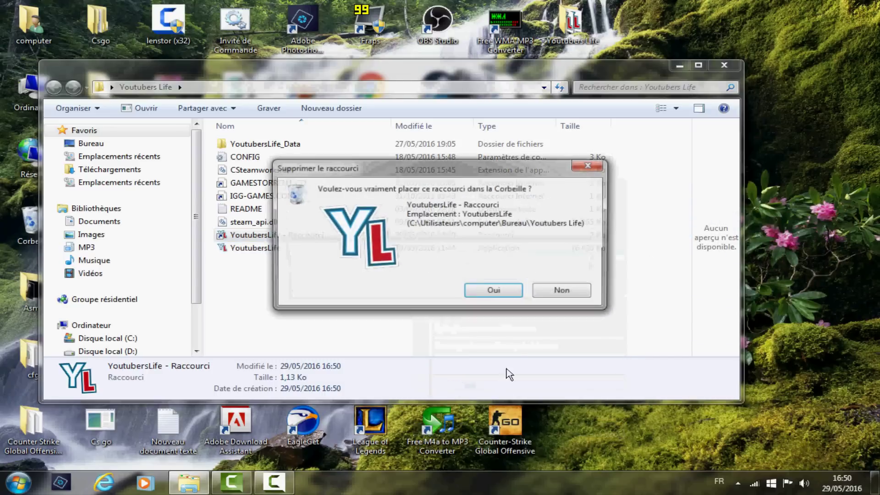
pyautogui.click(488, 297)
# Step: Minimize the folder window and remove the -force-gfx-direct option from the target of the desktop shortcut YoutubersLife - Raccourci
pyautogui.click(683, 65)
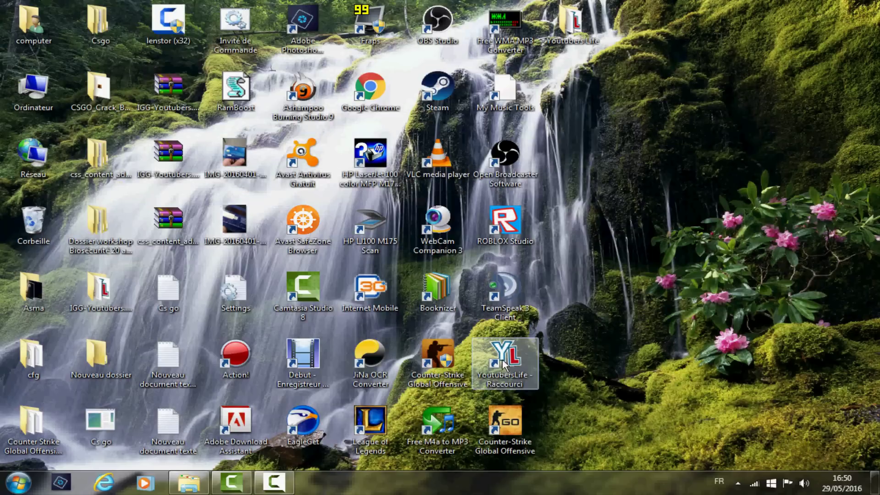
pyautogui.rightClick(507, 361)
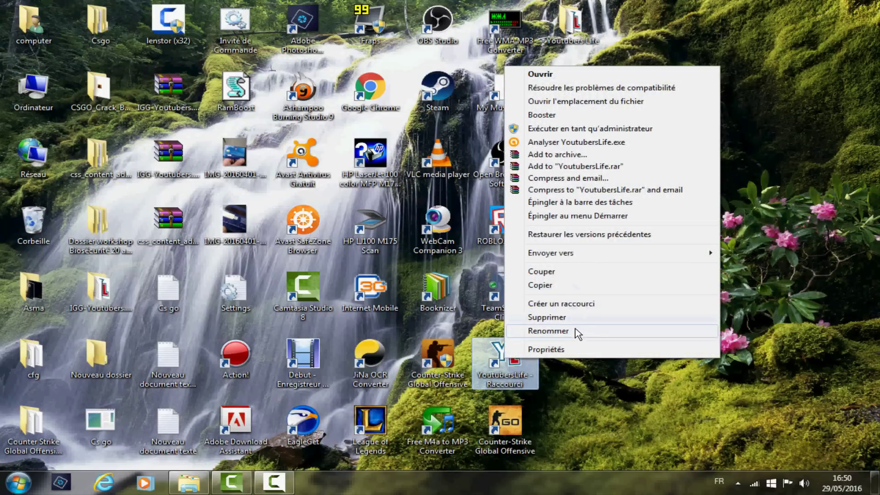
pyautogui.click(562, 350)
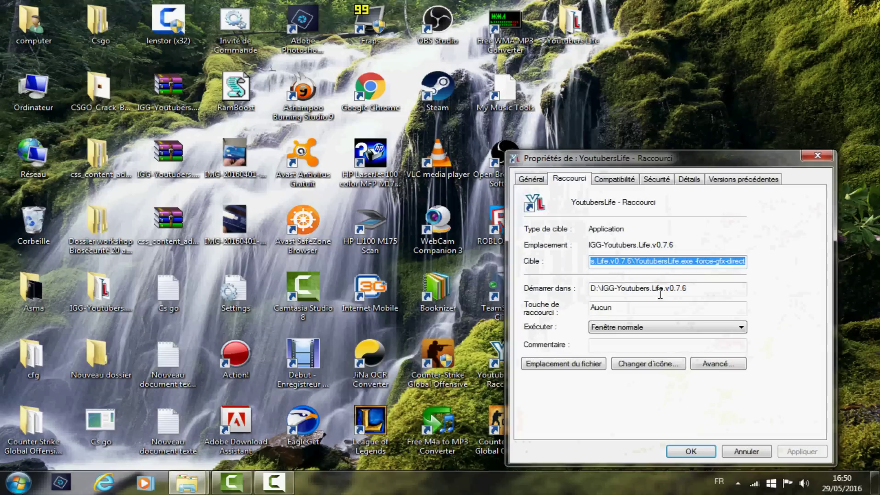
pyautogui.click(747, 261)
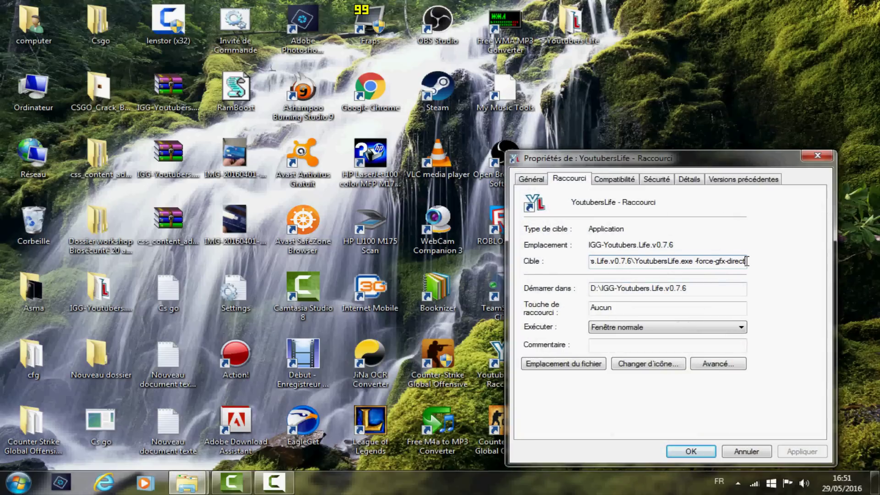
pyautogui.press('BackSpace')
pyautogui.press('BackSpace')
pyautogui.press('BackSpace')
pyautogui.press('BackSpace')
pyautogui.press('BackSpace')
pyautogui.press('BackSpace')
pyautogui.press('BackSpace')
pyautogui.press('BackSpace')
pyautogui.press('BackSpace')
pyautogui.press('BackSpace')
pyautogui.press('BackSpace')
pyautogui.press('BackSpace')
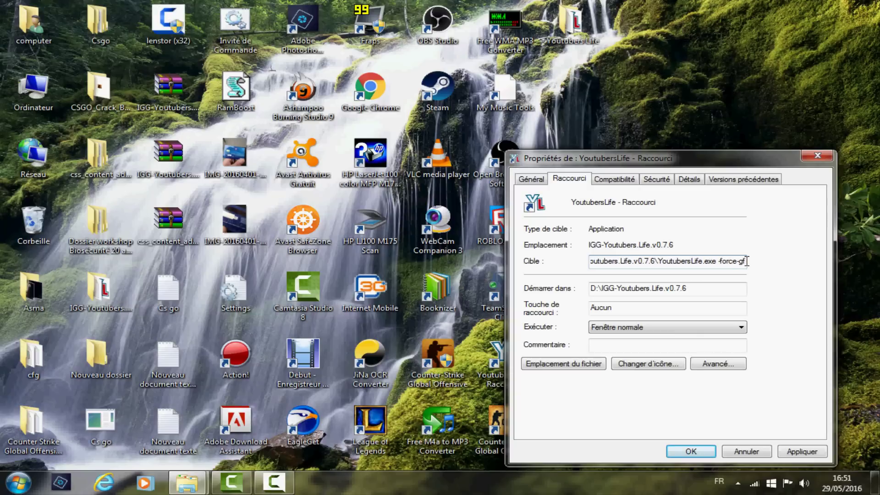
pyautogui.press('BackSpace')
pyautogui.press('BackSpace')
pyautogui.press('BackSpace')
pyautogui.press('BackSpace')
pyautogui.press('BackSpace')
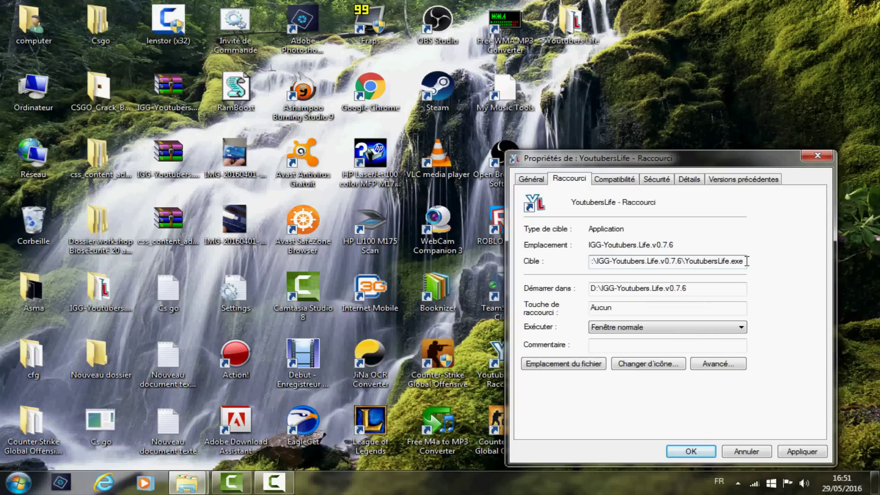
pyautogui.press('BackSpace')
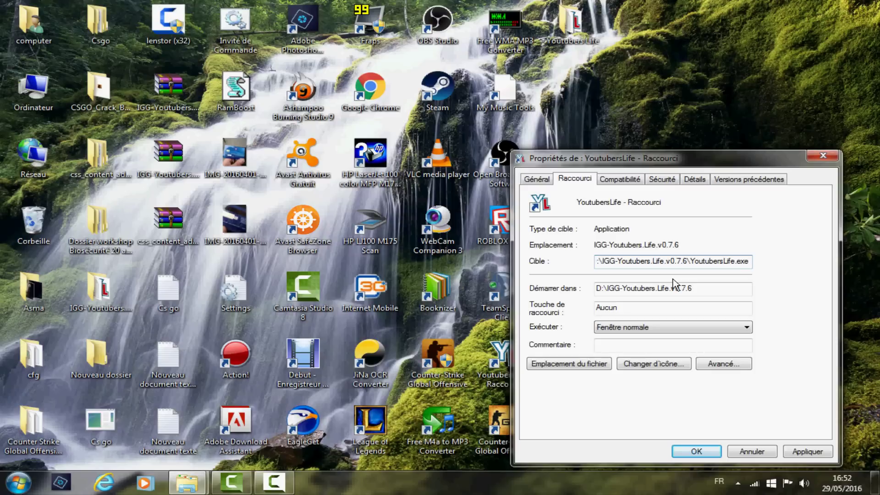
pyautogui.press('BackSpace')
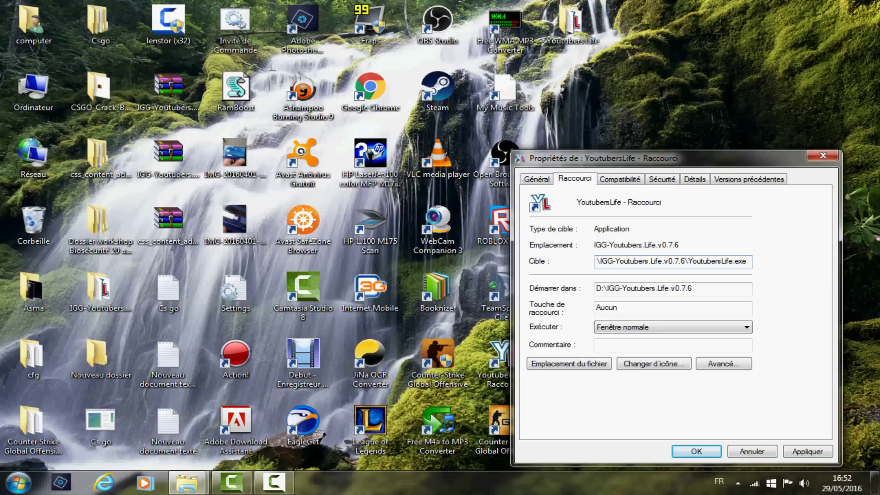
# Step: Append -force-gfx-direct after YoutubersLife.exe in the shortcut's target, apply the change and accept the properties
pyautogui.write('-force-gfx-direct')
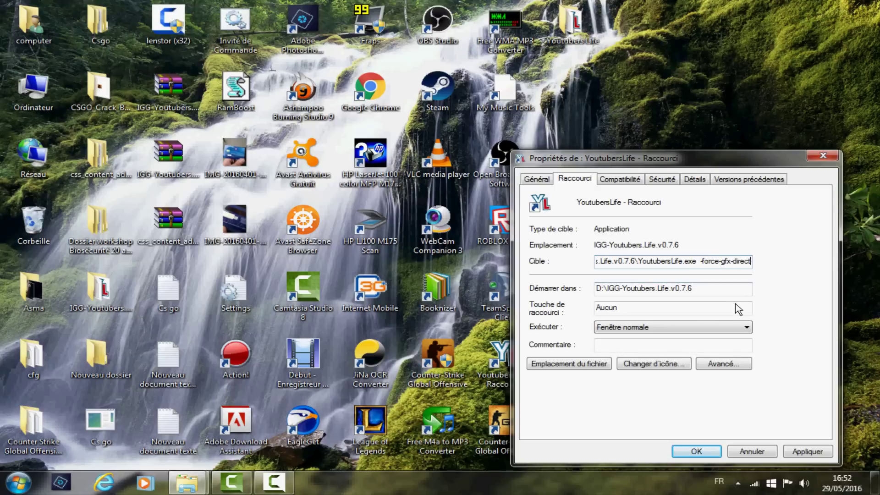
pyautogui.click(808, 453)
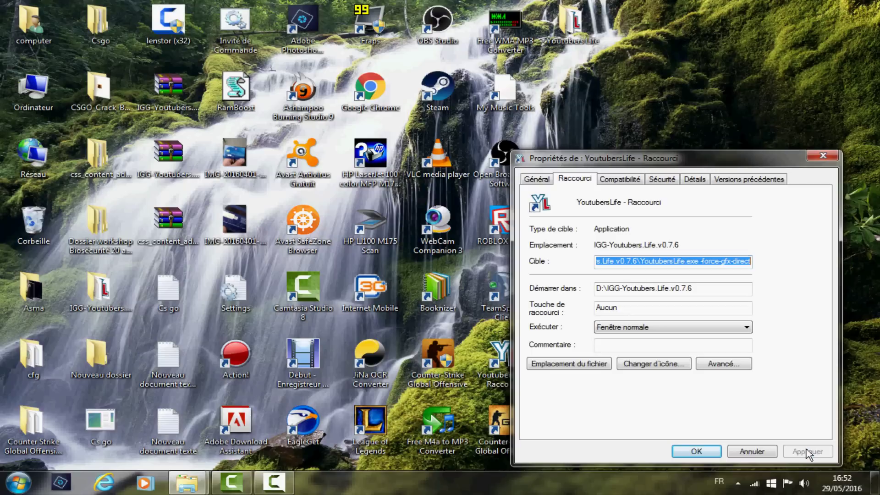
pyautogui.click(697, 452)
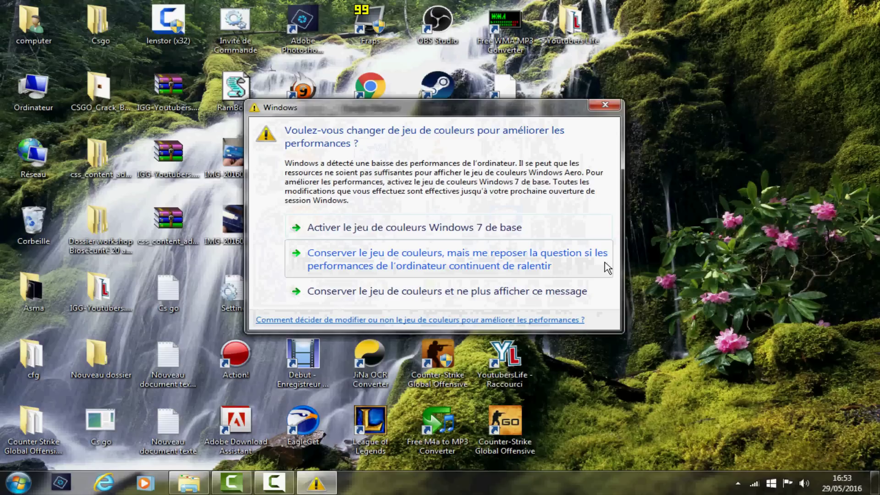
# Step: Dismiss the colour scheme prompt and examine the free space of local disks C: and D: in the Ordinateur view
pyautogui.click(606, 104)
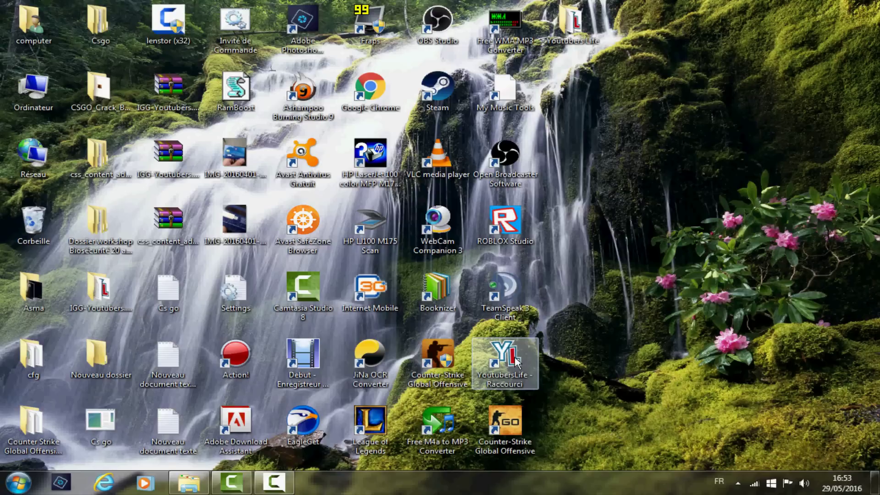
pyautogui.click(188, 483)
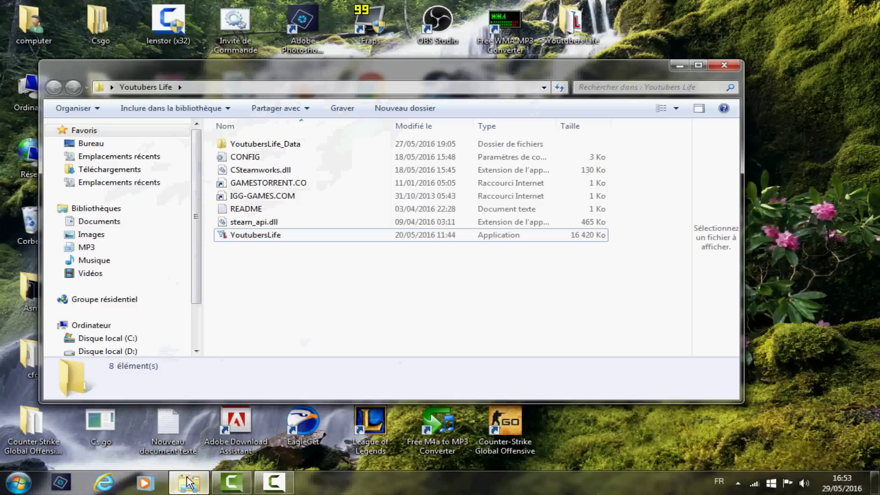
pyautogui.click(114, 325)
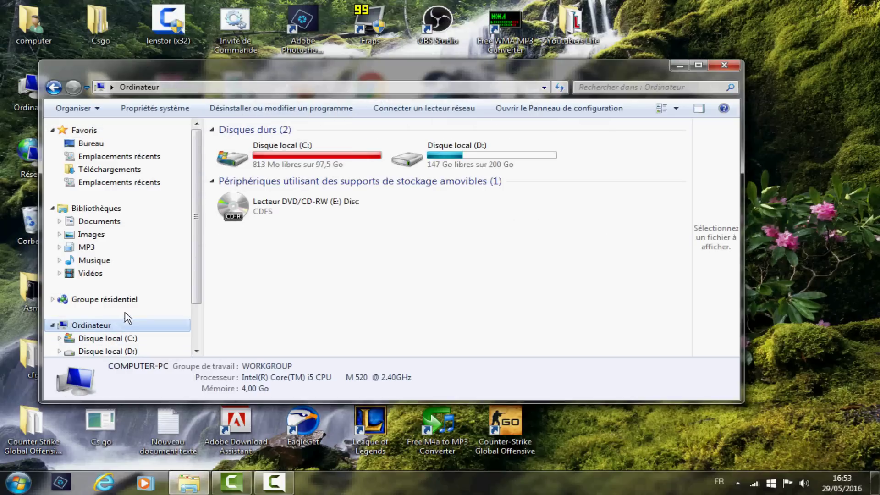
pyautogui.click(284, 157)
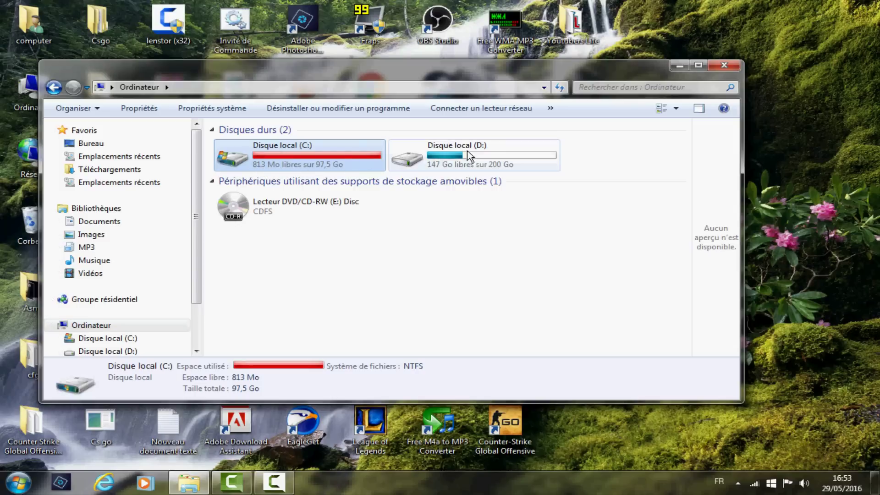
pyautogui.moveTo(432, 150)
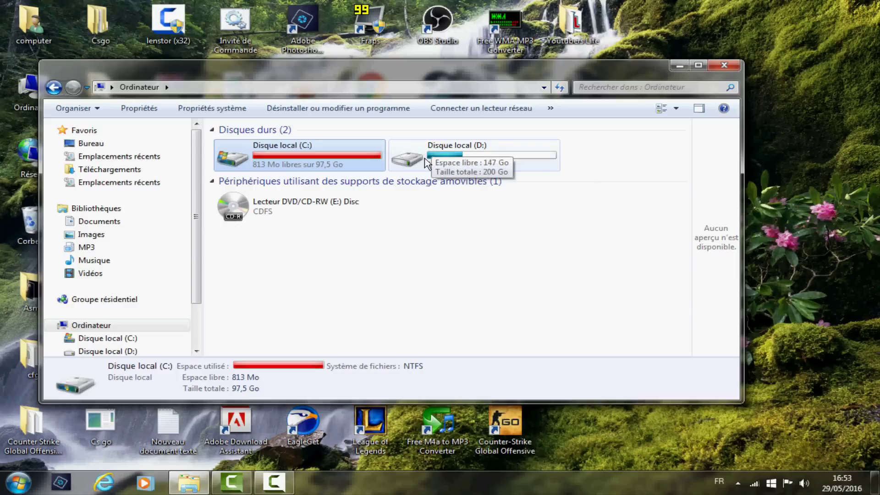
pyautogui.click(427, 163)
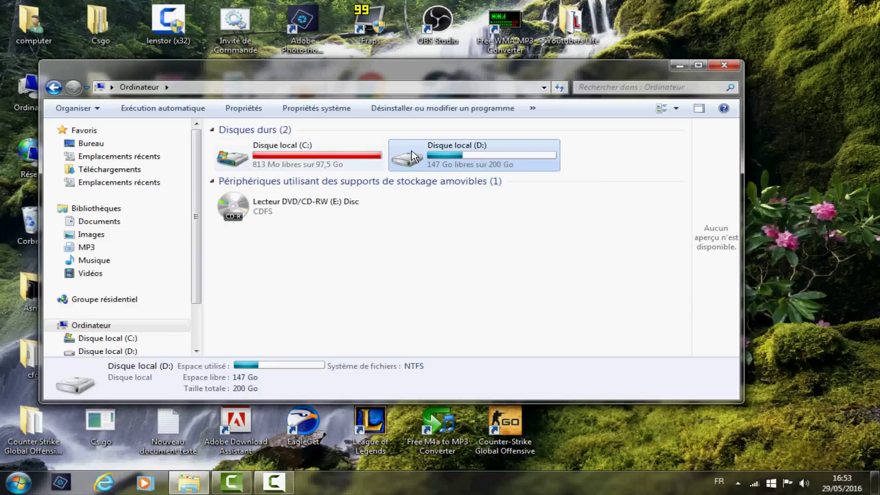
# Step: Examine the IGG-Youtubers.Life.v0.7.6 folder on disk D: and minimize its window
pyautogui.doubleClick(431, 156)
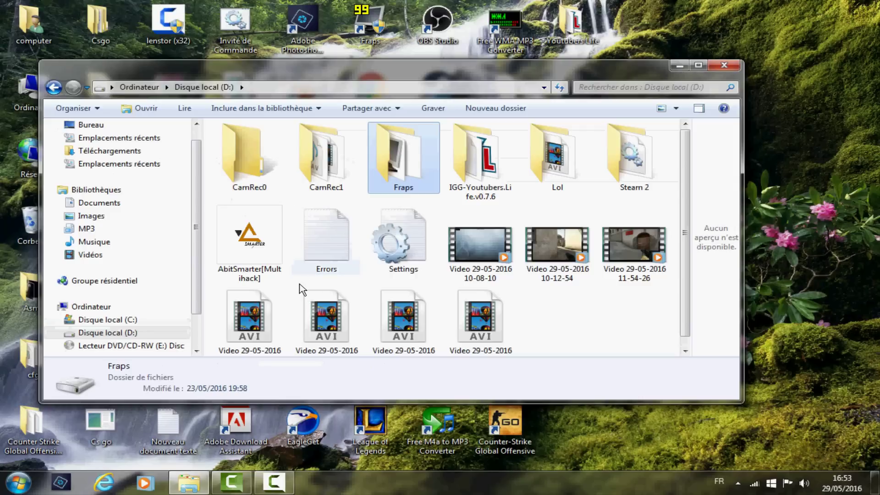
pyautogui.doubleClick(478, 148)
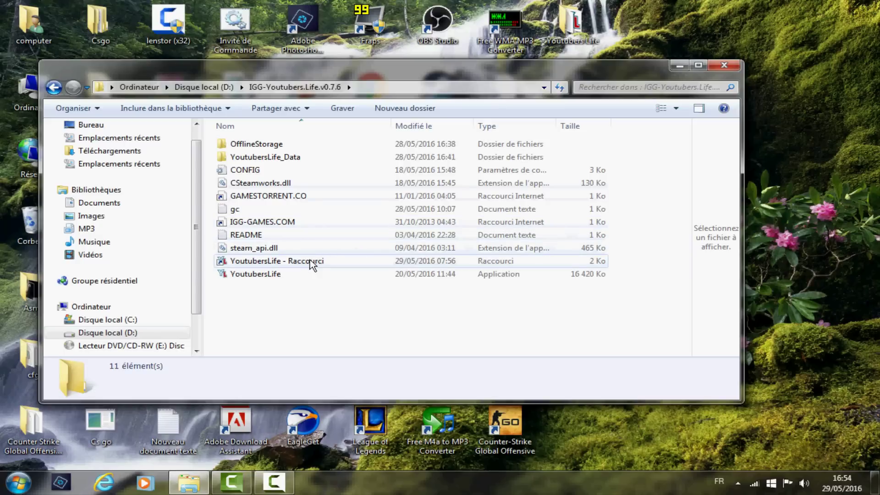
pyautogui.click(678, 65)
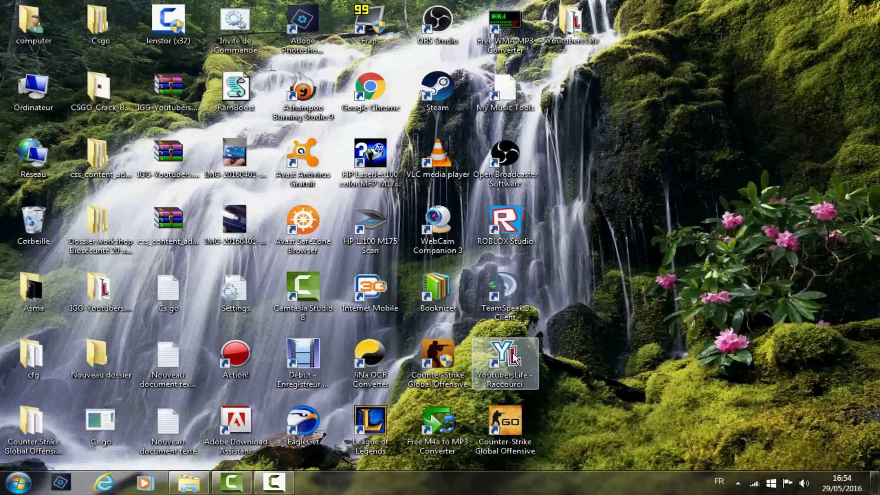
# Step: Launch Youtubers Life from its desktop shortcut, review the game's Graphics options and return to the main menu
pyautogui.doubleClick(504, 362)
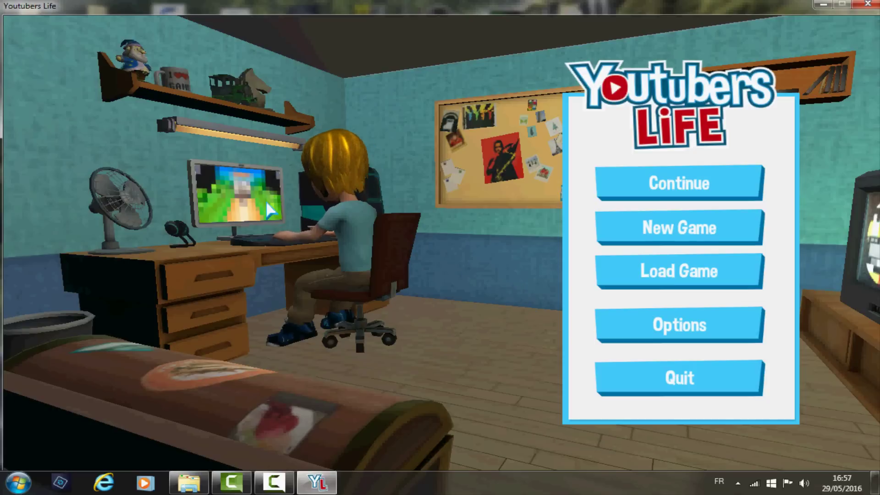
pyautogui.click(663, 328)
pyautogui.click(691, 234)
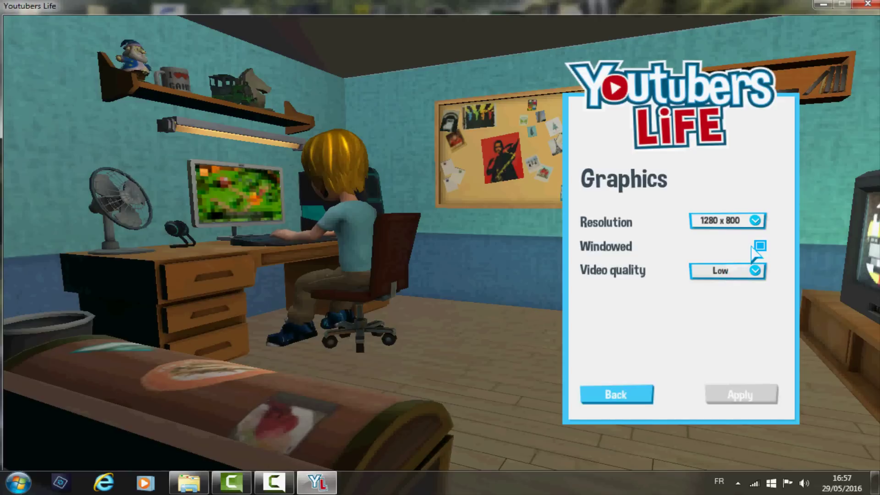
pyautogui.click(641, 400)
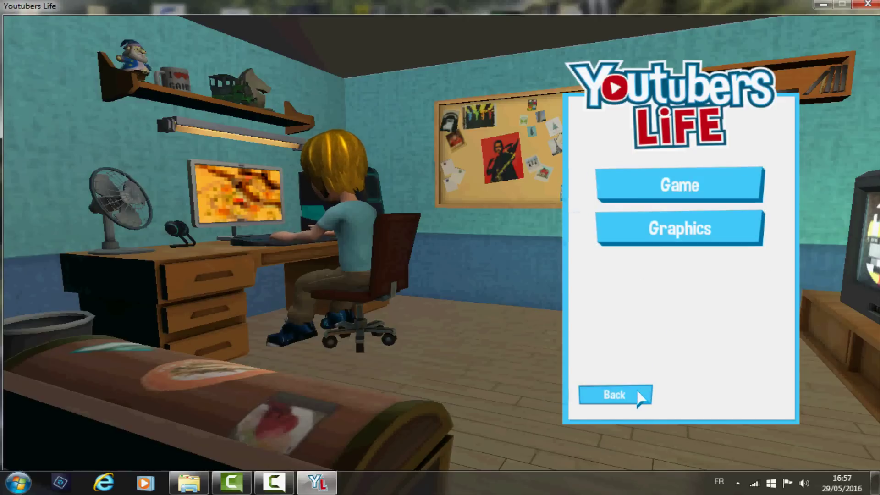
pyautogui.click(619, 395)
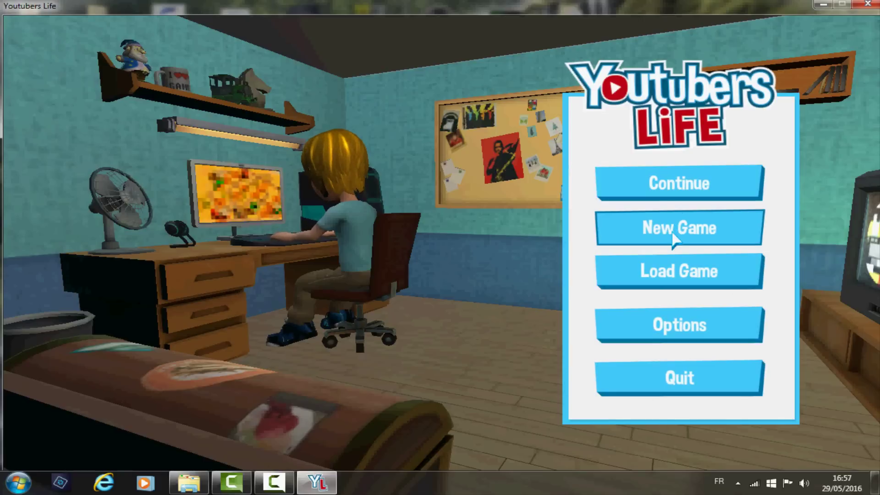
# Step: Delete the saved game in the third slot of the load list and return to the main menu
pyautogui.click(686, 280)
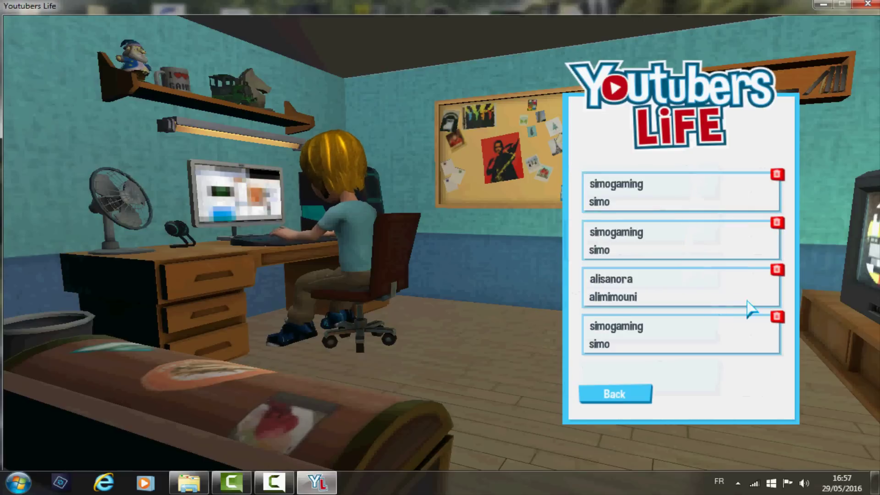
pyautogui.click(777, 270)
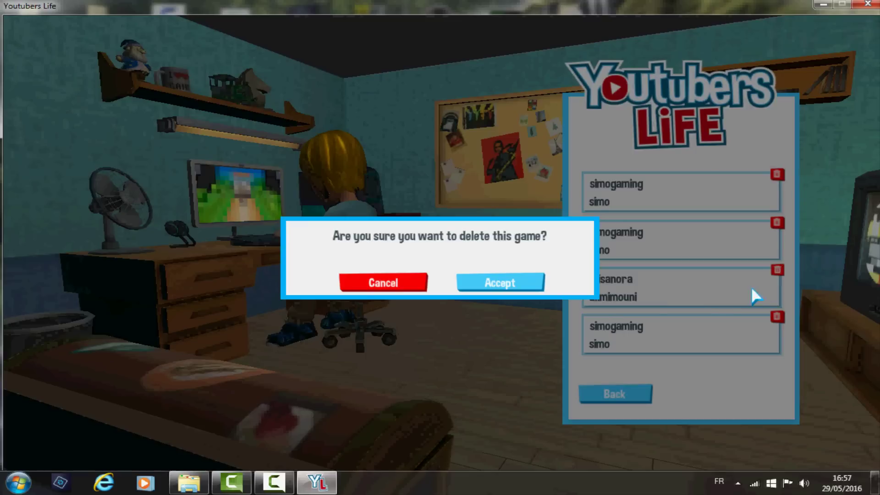
pyautogui.click(495, 283)
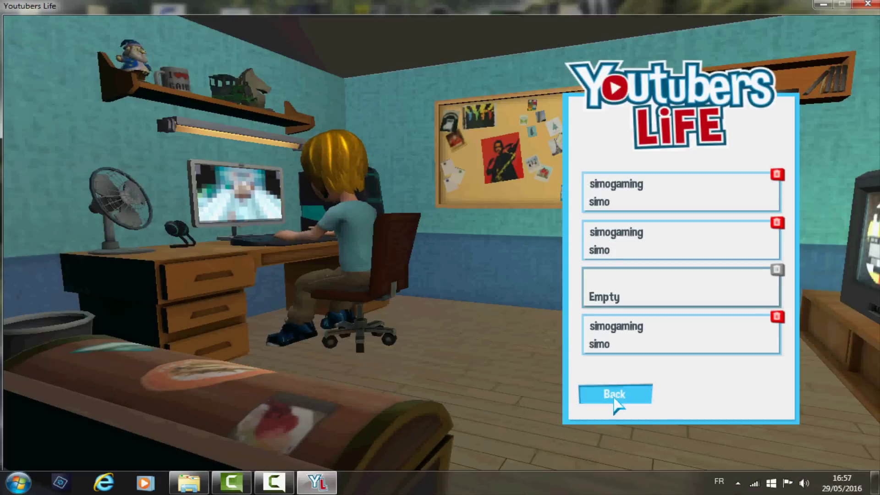
pyautogui.click(616, 400)
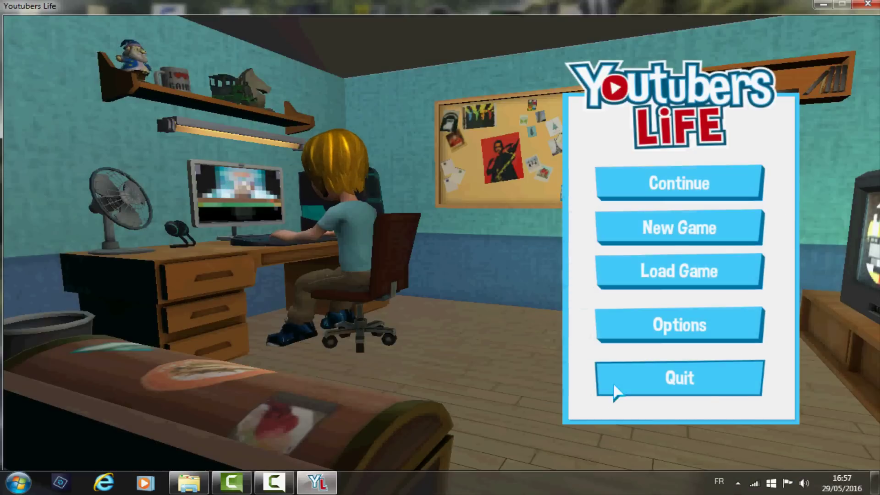
# Step: Start a new game and give the male character short spiky blond hair, green eyes and the open gap-toothed mouth, without a beard
pyautogui.click(678, 229)
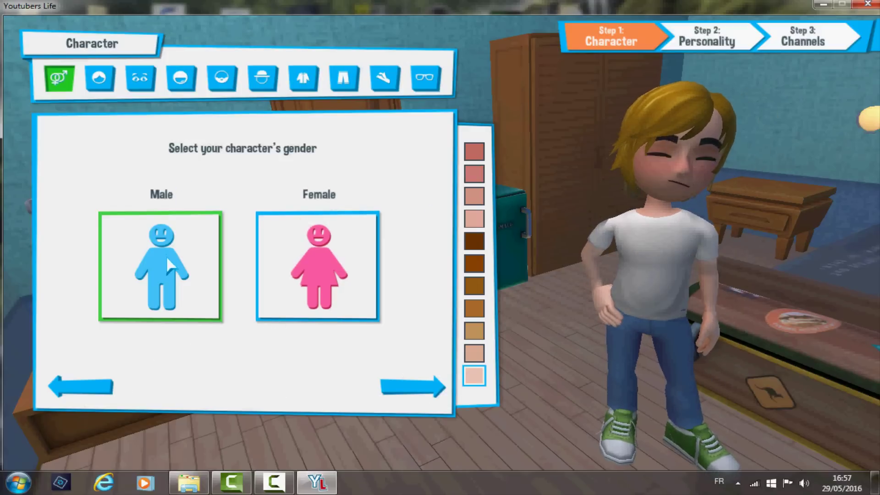
pyautogui.click(99, 78)
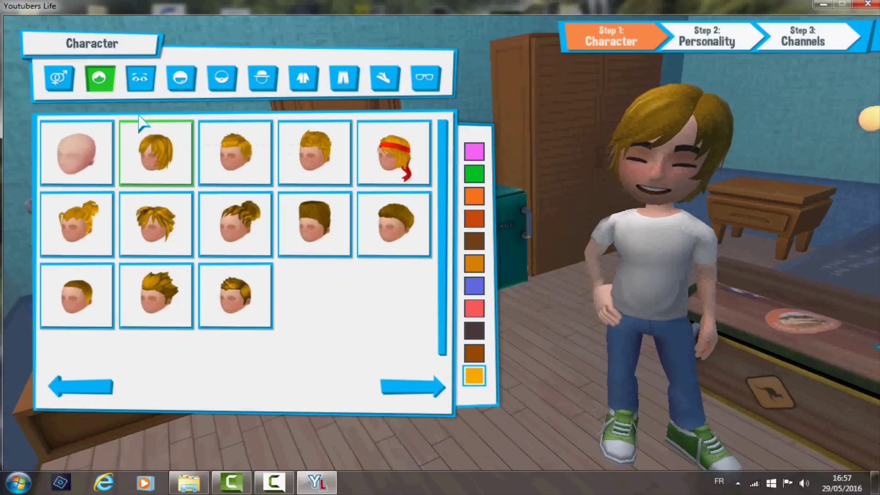
pyautogui.click(213, 160)
pyautogui.click(142, 79)
pyautogui.click(255, 156)
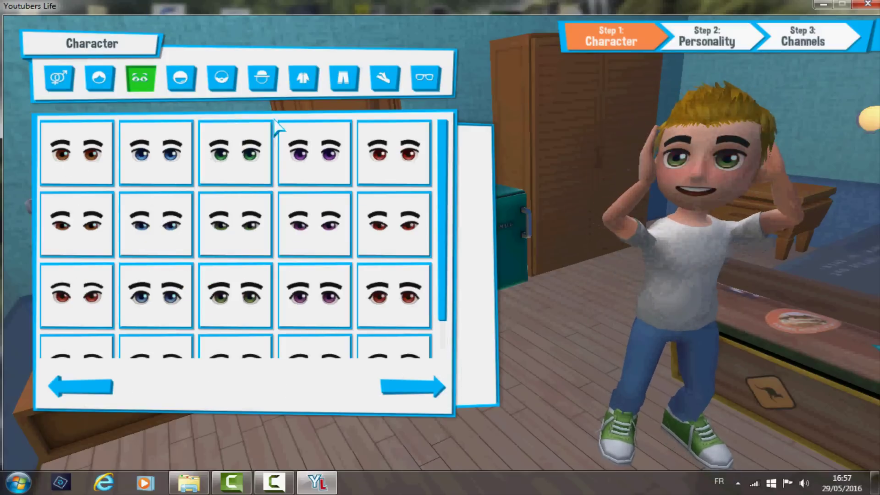
pyautogui.click(180, 78)
pyautogui.click(251, 163)
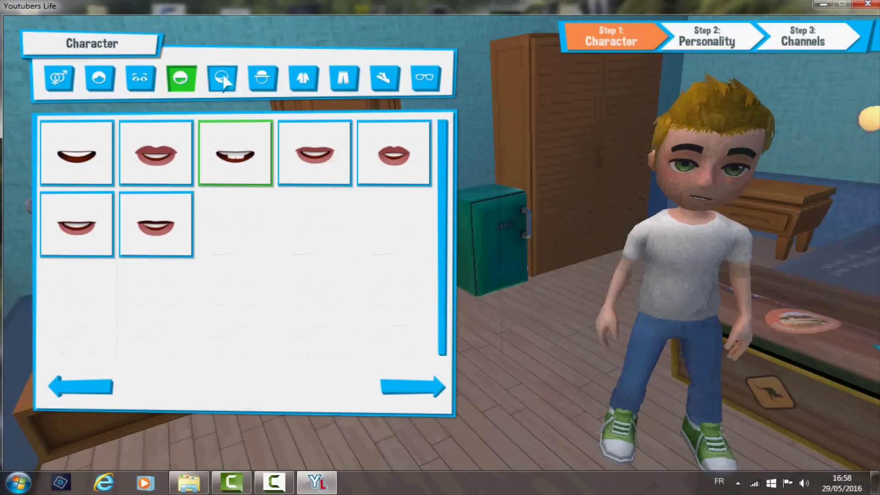
pyautogui.click(221, 77)
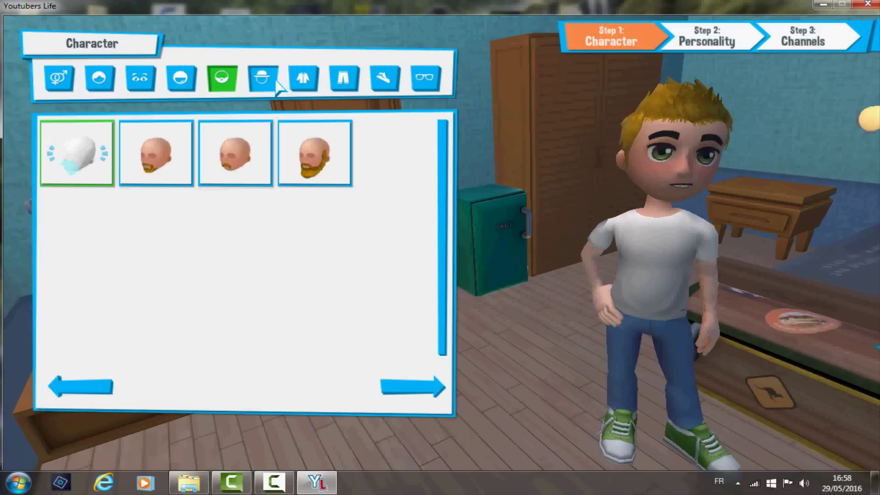
# Step: Dress the character in the black NY cap, blue multicoloured hoodie, black trousers and blue-and-white high-top sneakers
pyautogui.click(262, 78)
pyautogui.click(314, 153)
pyautogui.click(309, 83)
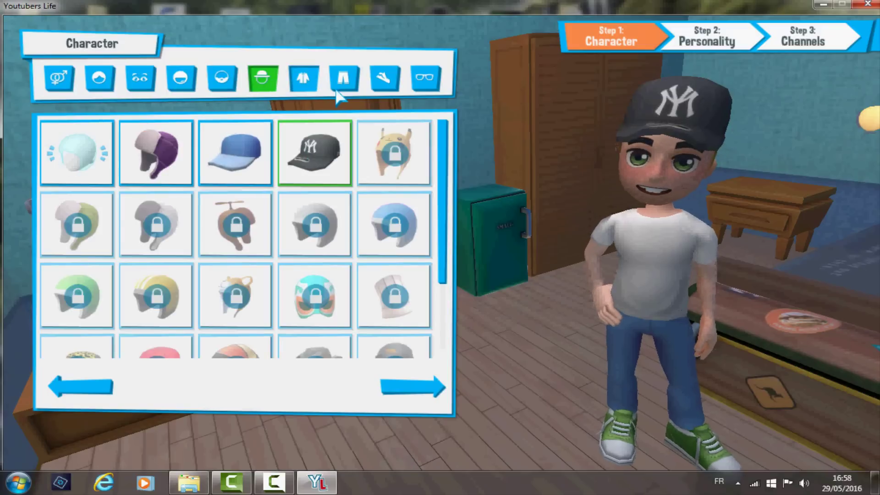
pyautogui.click(220, 156)
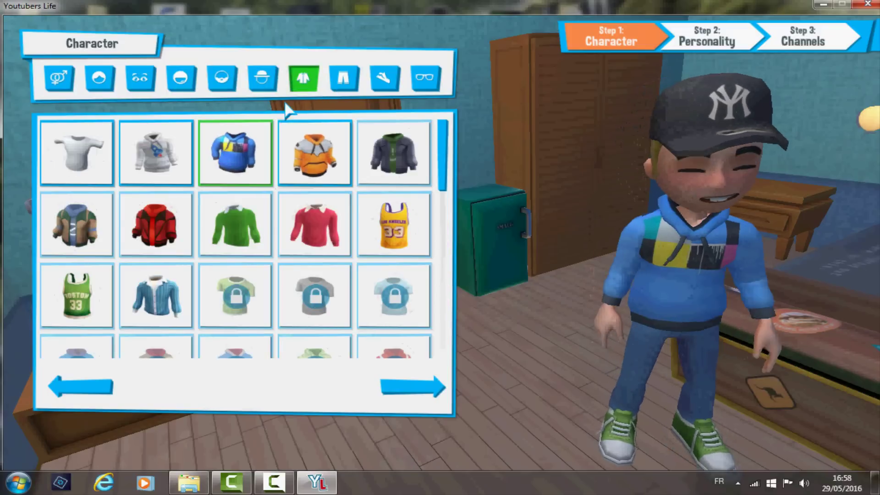
pyautogui.click(343, 78)
pyautogui.click(300, 227)
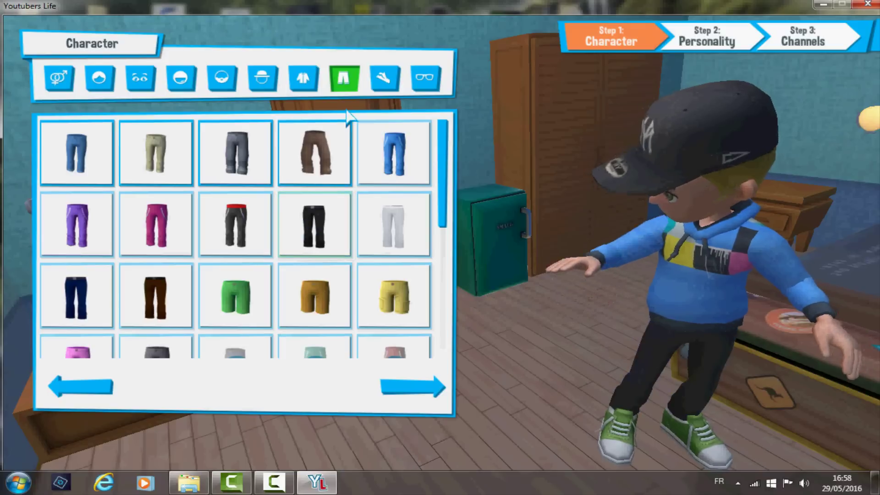
pyautogui.click(384, 78)
pyautogui.click(389, 171)
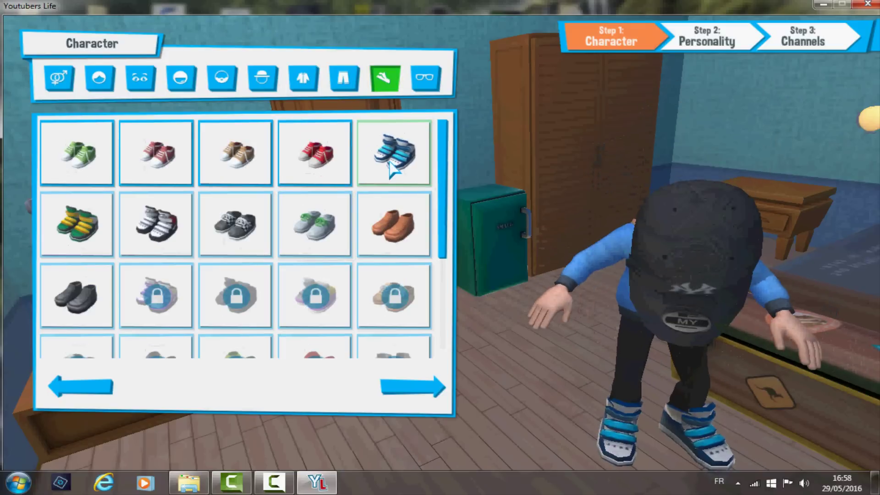
# Step: Give the character the black rectangular glasses and proceed to the Personality stage
pyautogui.click(426, 78)
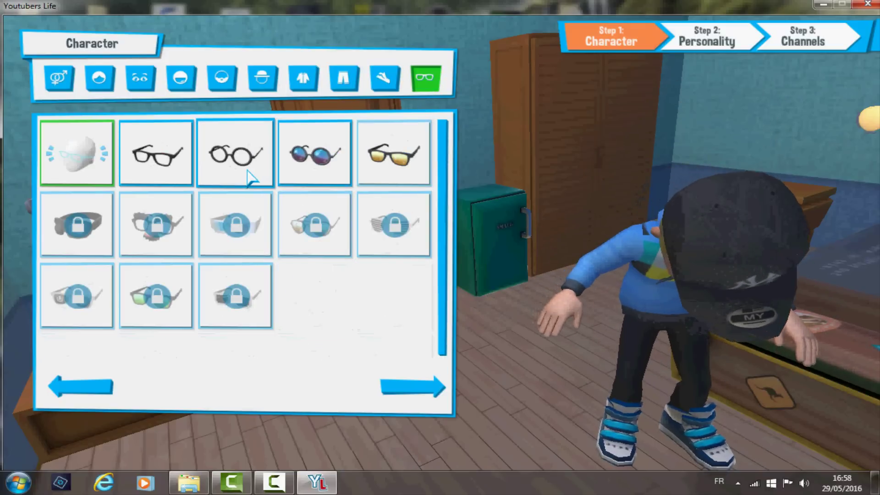
pyautogui.click(236, 158)
pyautogui.click(158, 156)
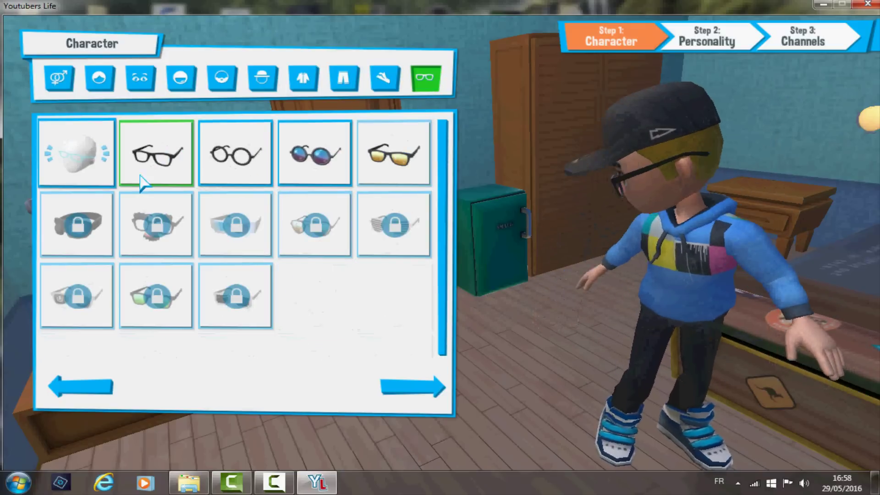
pyautogui.click(409, 387)
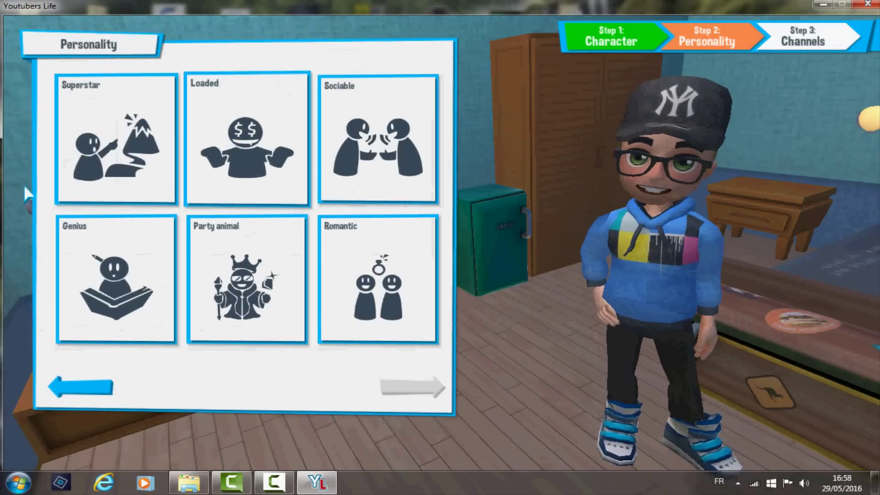
# Step: Choose the Superstar personality and keep Gaming as the channel's topic
pyautogui.click(136, 122)
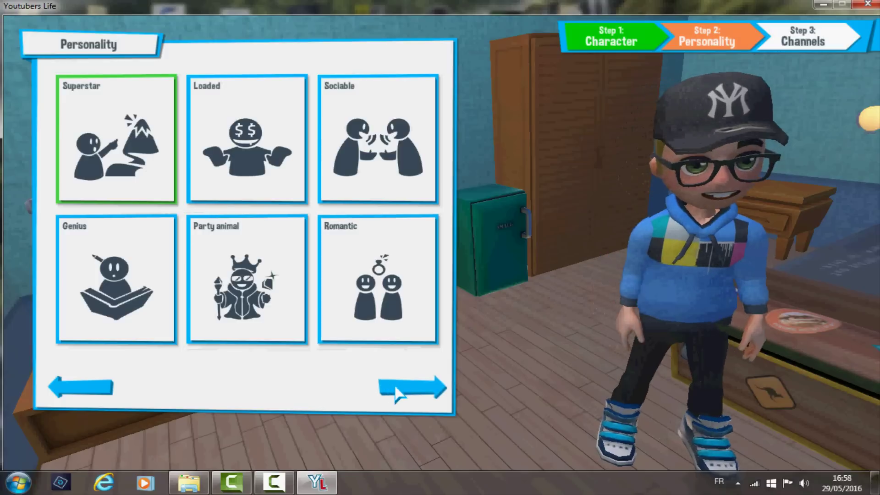
pyautogui.click(409, 388)
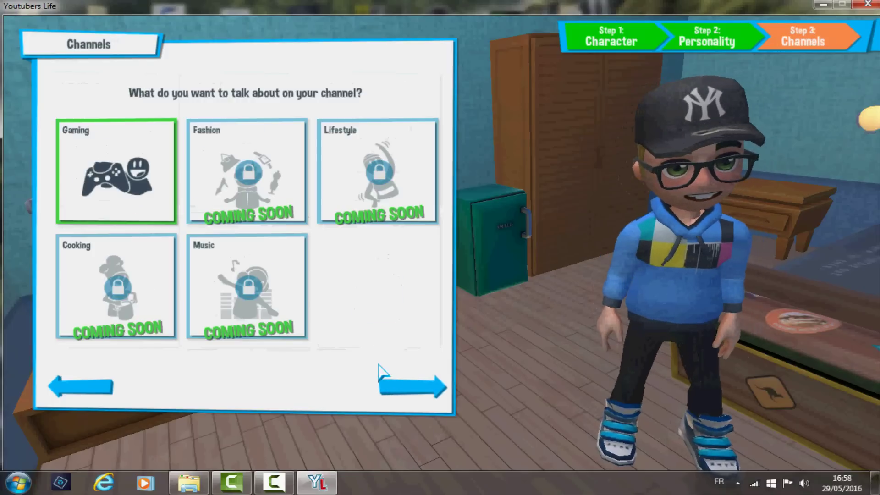
pyautogui.click(438, 391)
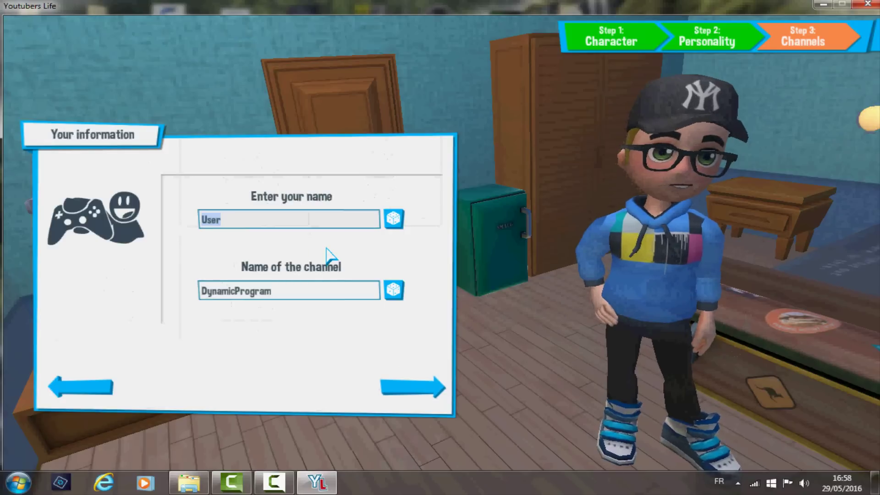
# Step: Enter the character's name, name the channel with that same name followed by "Gaming", and start the game
pyautogui.press('BackSpace')
pyautogui.write('Simo')
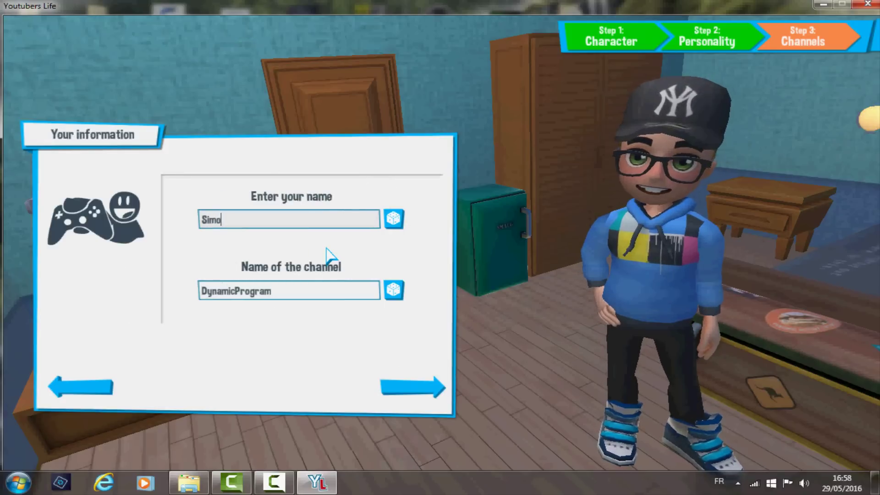
pyautogui.click(395, 293)
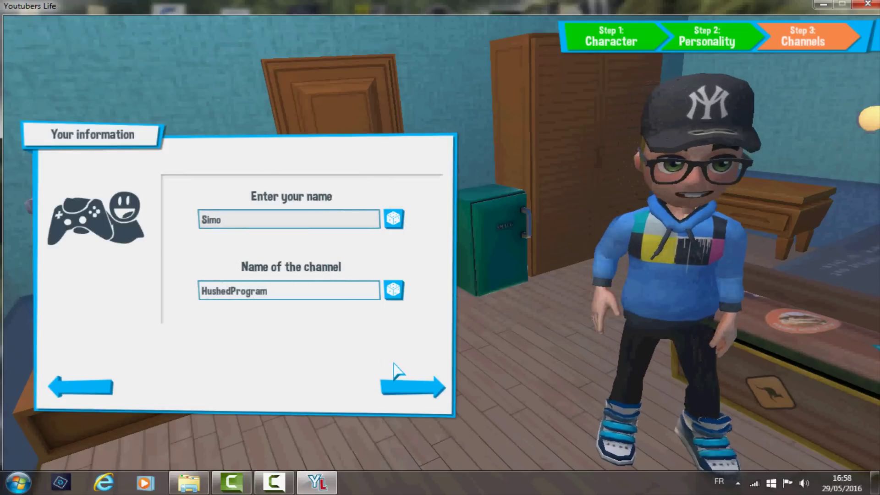
pyautogui.click(322, 295)
pyautogui.press('BackSpace')
pyautogui.write('D')
pyautogui.press('BackSpace')
pyautogui.write('Simo')
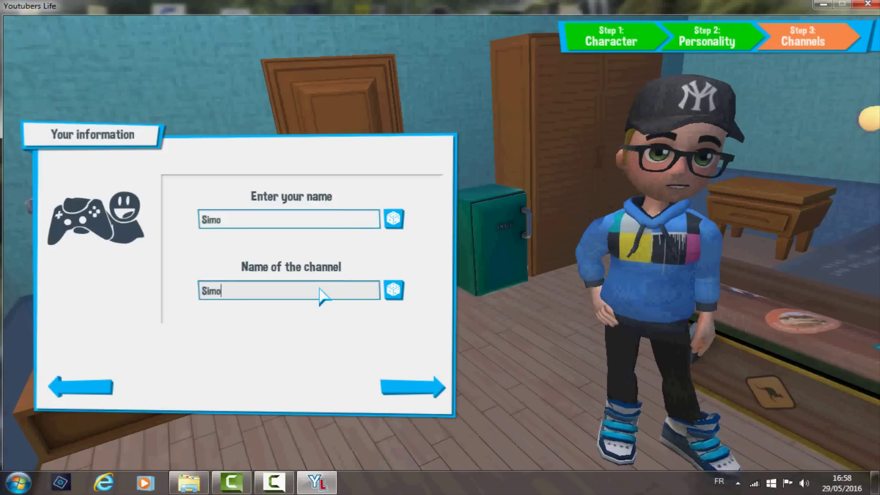
pyautogui.write(' Gaming')
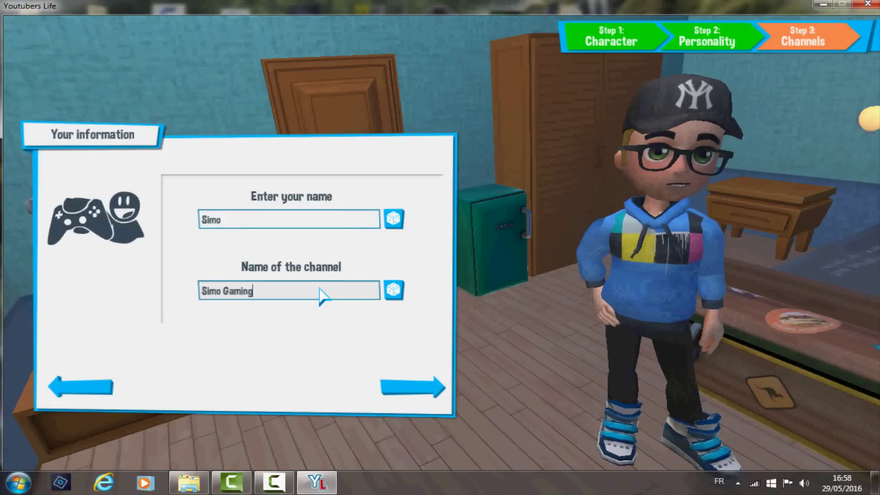
pyautogui.click(403, 386)
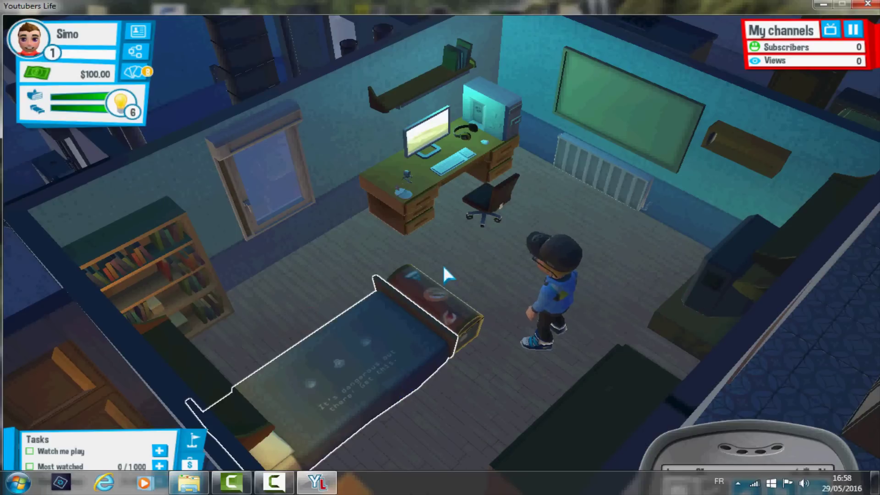
# Step: Walk the character across the bedroom floor to a spot beside the desk chair
pyautogui.click(573, 273)
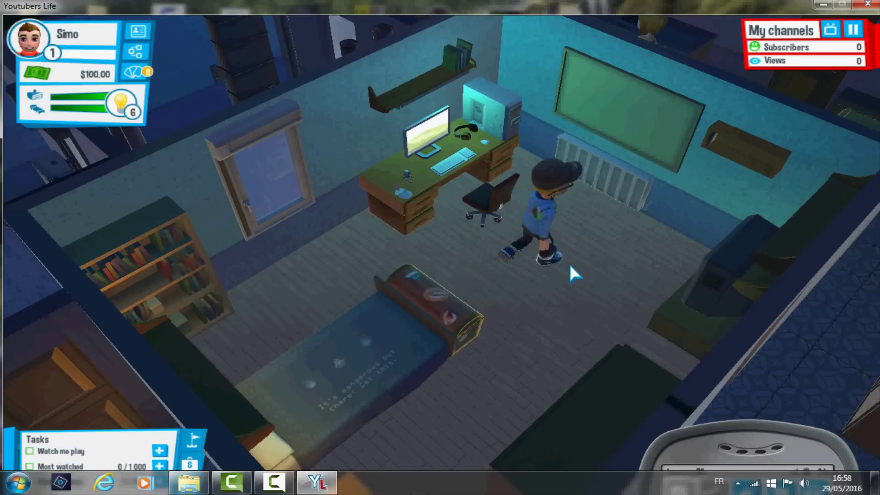
pyautogui.click(502, 270)
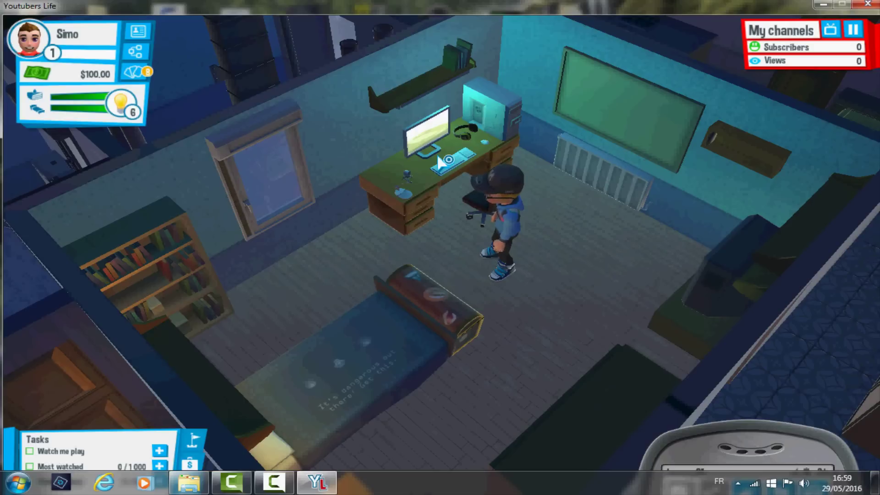
# Step: Try to create a video about Empire Planet II at the computer, then cancel its device configuration
pyautogui.click(480, 153)
pyautogui.click(563, 218)
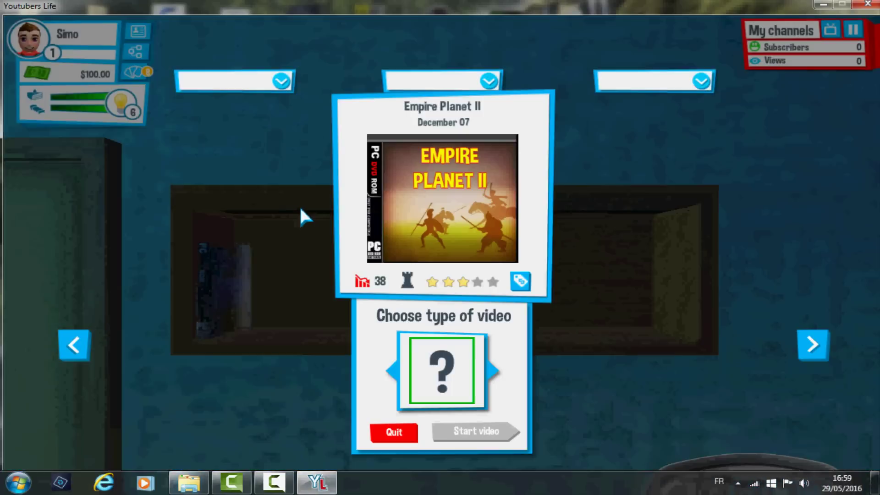
pyautogui.click(438, 396)
pyautogui.click(326, 364)
pyautogui.click(475, 433)
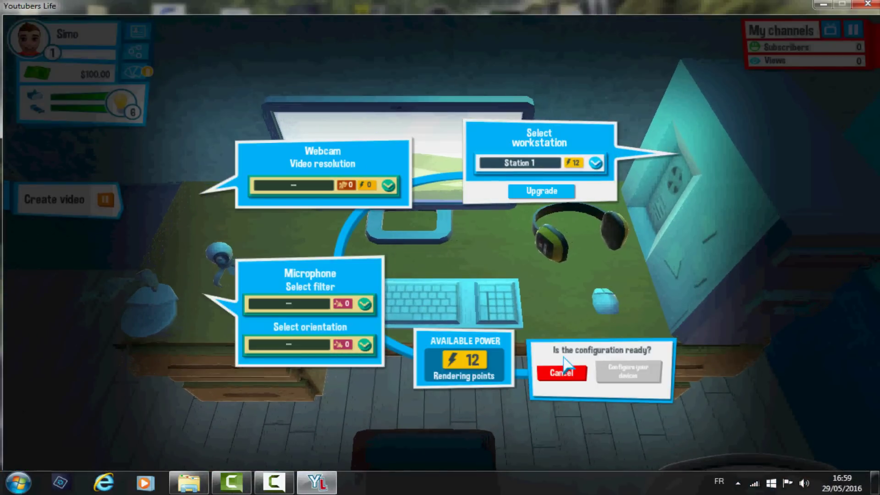
pyautogui.click(561, 373)
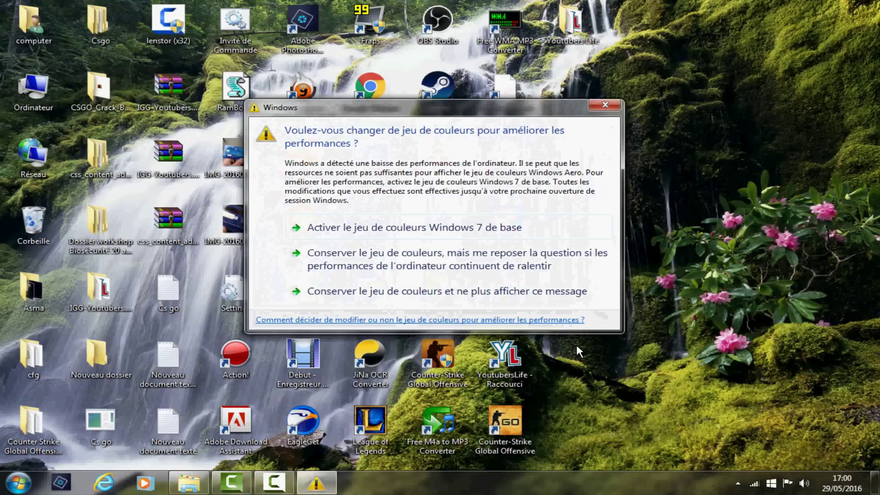
# Step: Close the Windows colour scheme performance prompt without choosing an option
pyautogui.click(605, 107)
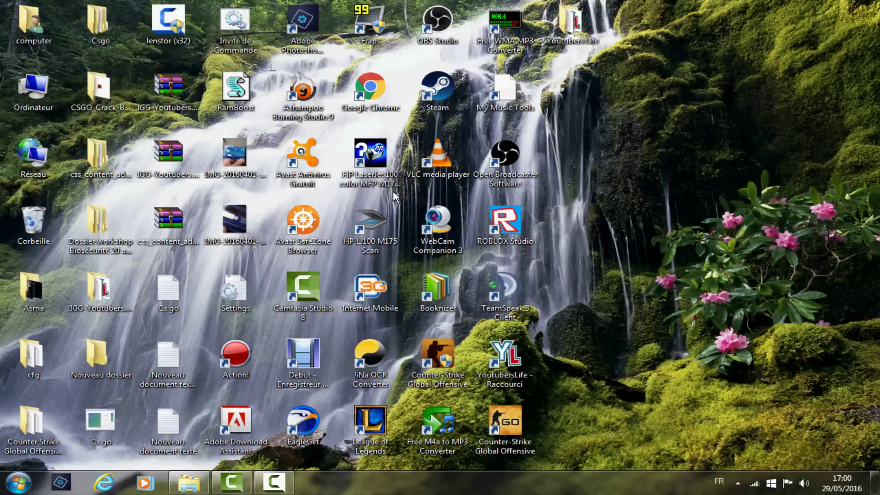